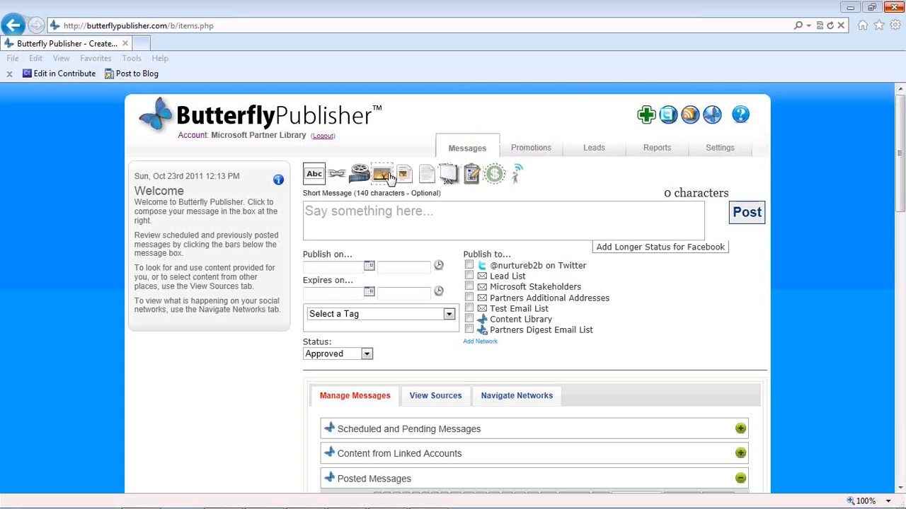
# - Set up the new message as a Quick Poll and add a longer status message for Facebook
pyautogui.click(473, 175)
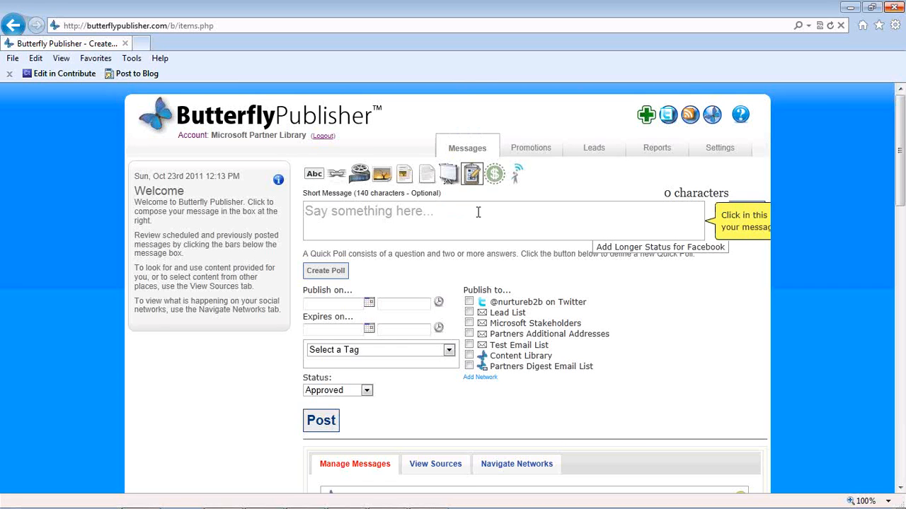
pyautogui.click(617, 247)
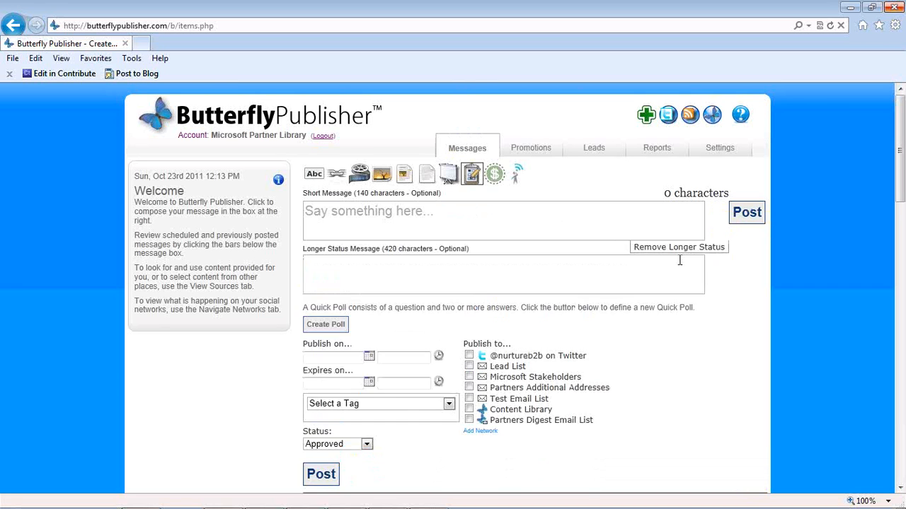
# - Enter the short message "Nurture Marketing is interested in what you think about the current economic situation? Is it getting better?"
pyautogui.click(451, 212)
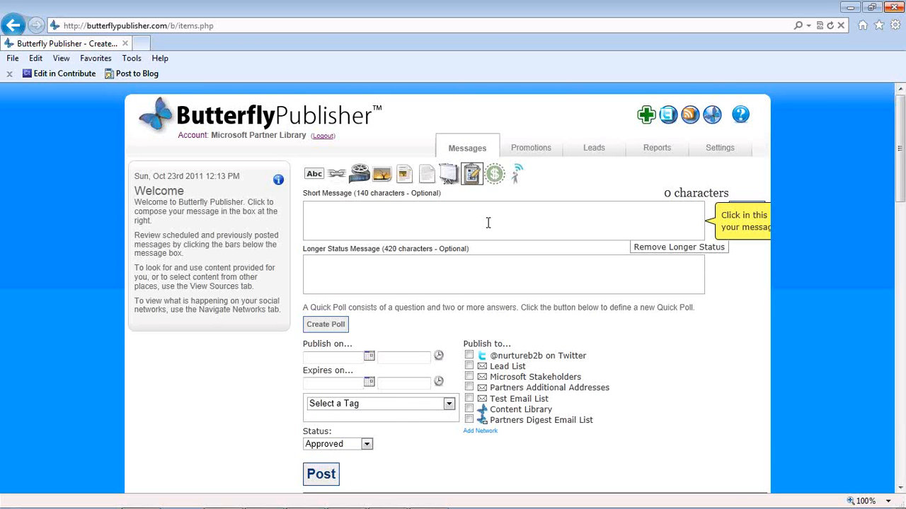
pyautogui.write('Nurt')
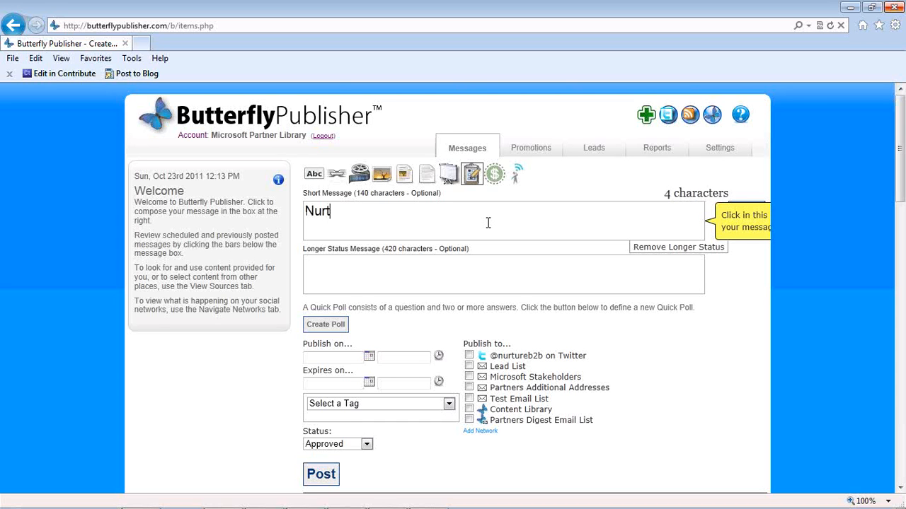
pyautogui.write('ure Mar')
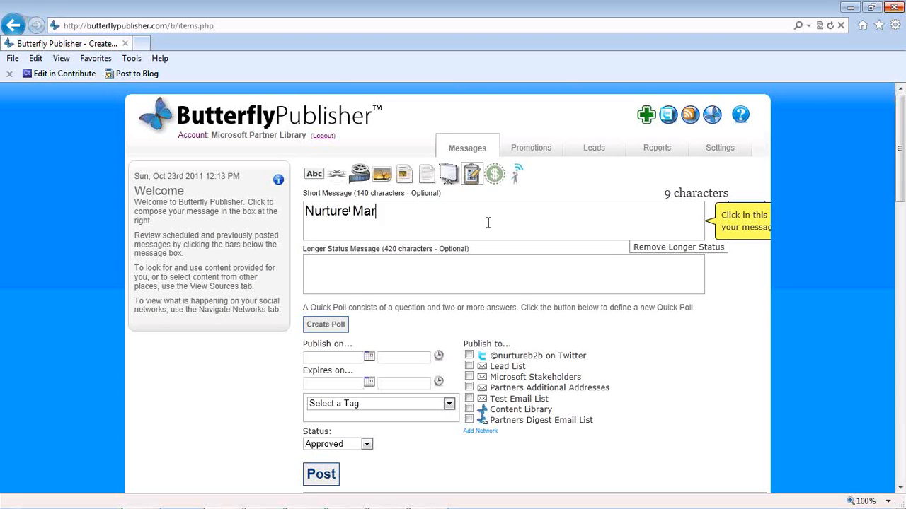
pyautogui.write('keting is interst')
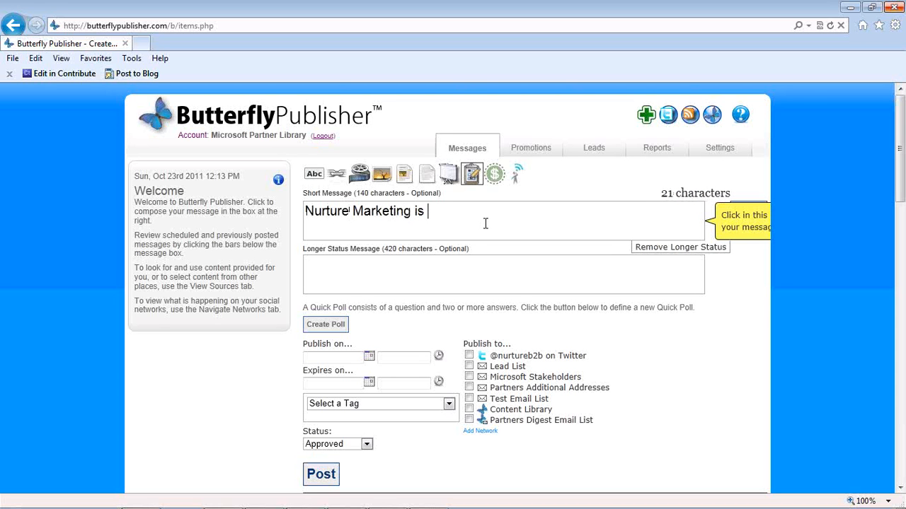
pyautogui.press('BackSpace')
pyautogui.press('BackSpace')
pyautogui.write('ested in what their')
pyautogui.press('BackSpace')
pyautogui.press('BackSpace')
pyautogui.press('BackSpace')
pyautogui.press('BackSpace')
pyautogui.press('BackSpace')
pyautogui.press('BackSpace')
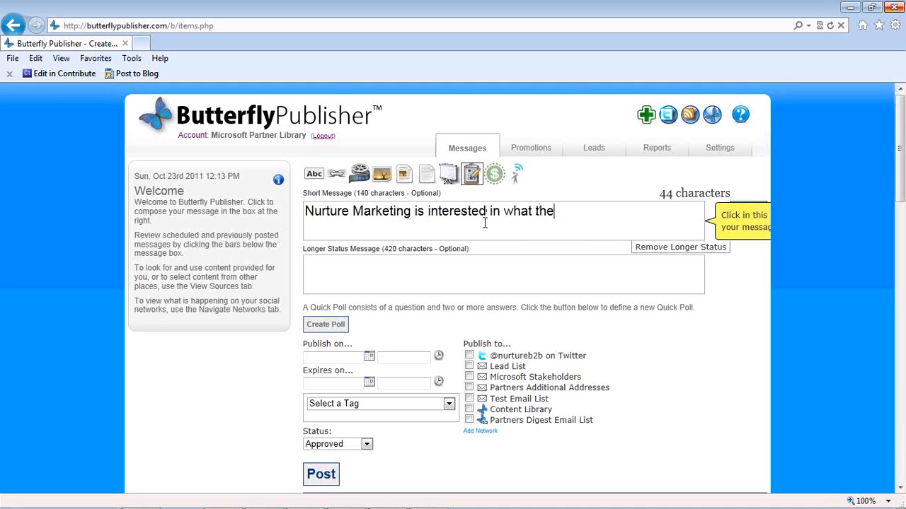
pyautogui.write('you think about tt')
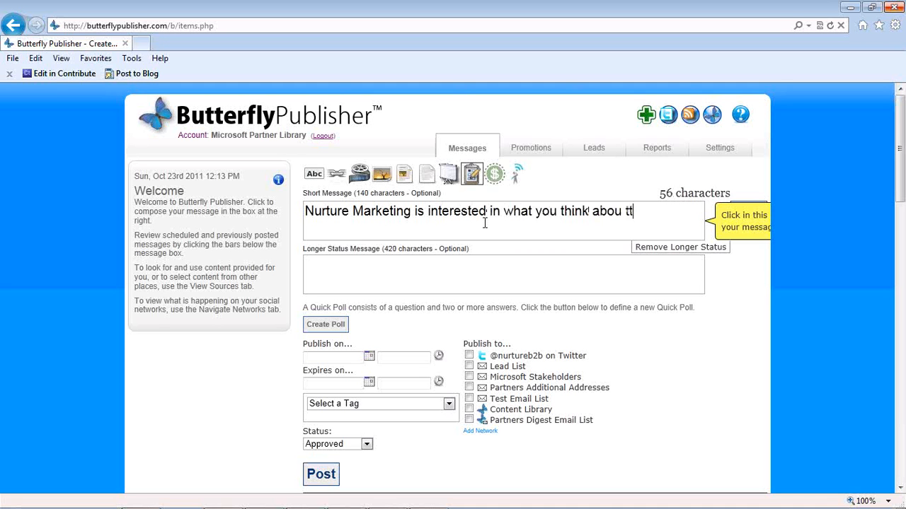
pyautogui.press('BackSpace')
pyautogui.press('BackSpace')
pyautogui.write('t the current ')
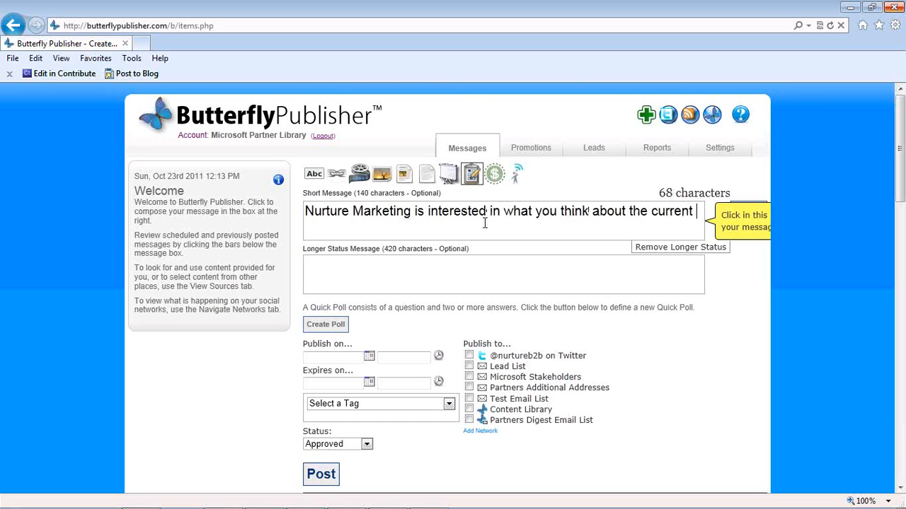
pyautogui.write('economic situation')
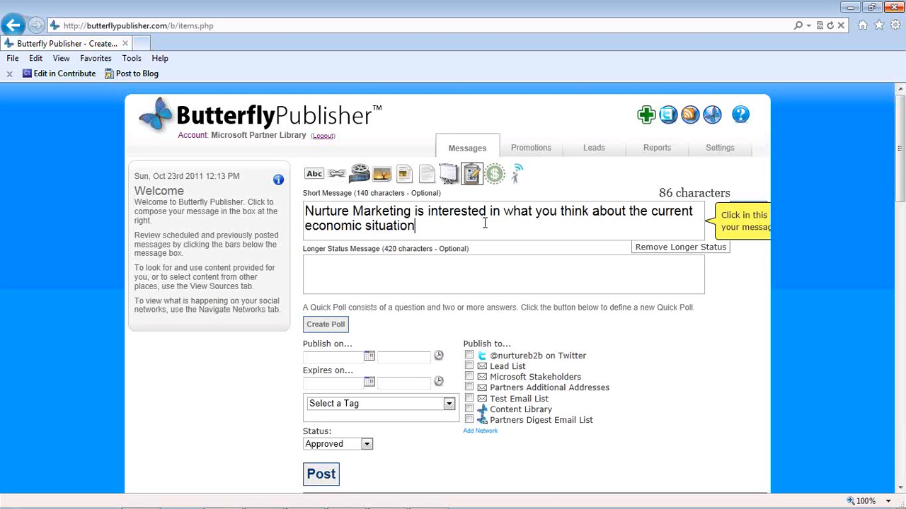
pyautogui.write('? Is it gett')
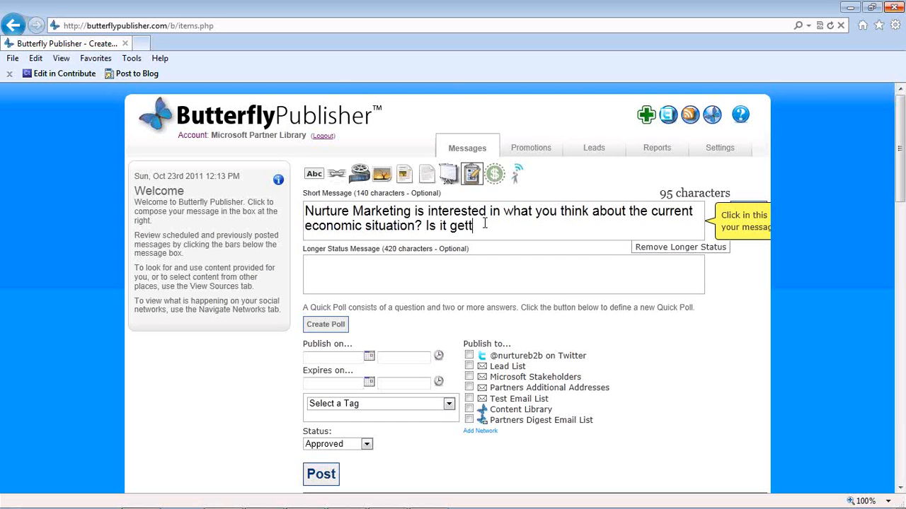
pyautogui.write('ing better?')
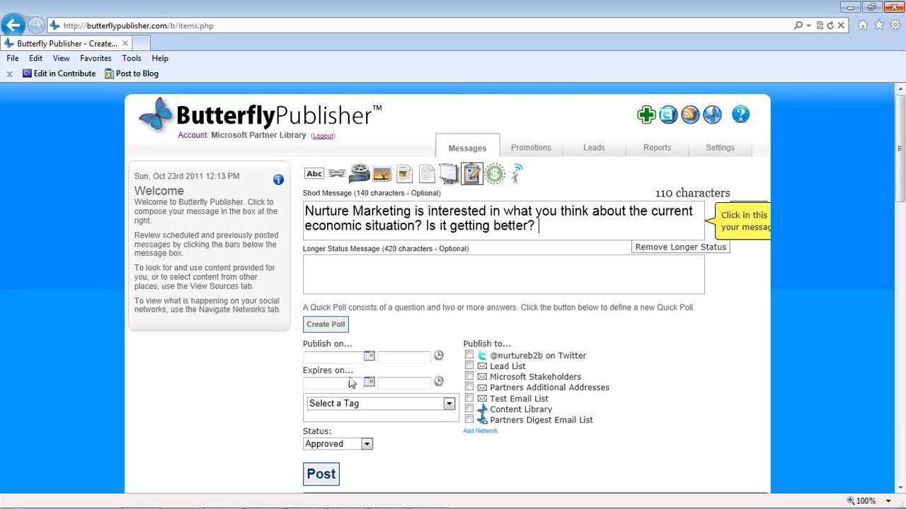
# - Create a poll for the message with the question "Is the economic situation getting better or worse?"
pyautogui.click(332, 328)
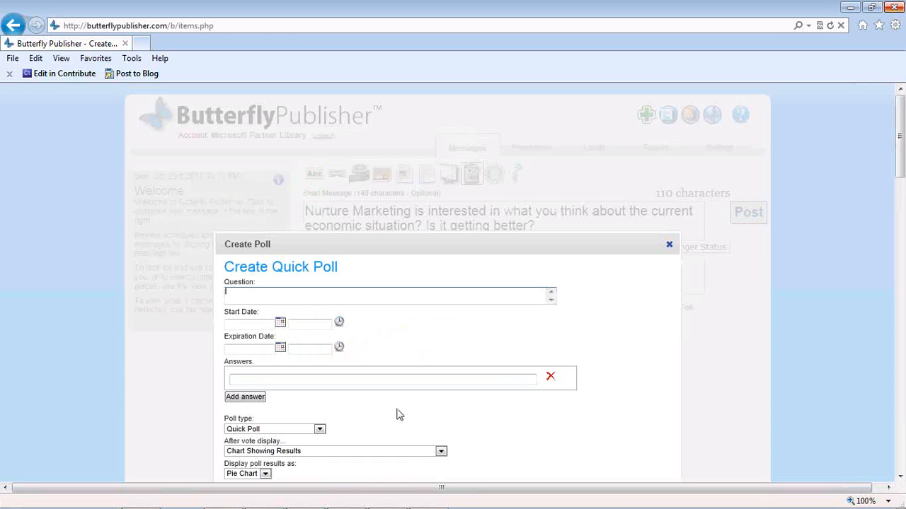
pyautogui.write('Is the economic situation getti')
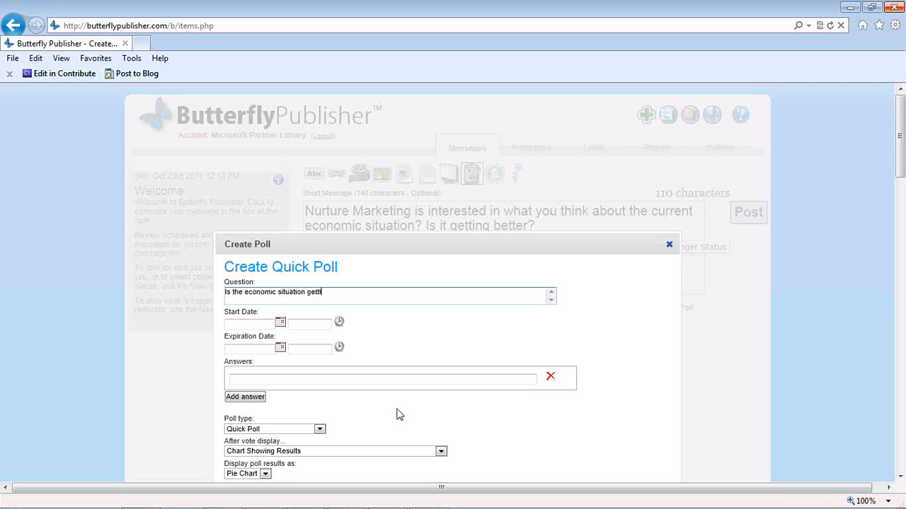
pyautogui.write('ng better or worse?')
pyautogui.click(259, 324)
pyautogui.click(260, 350)
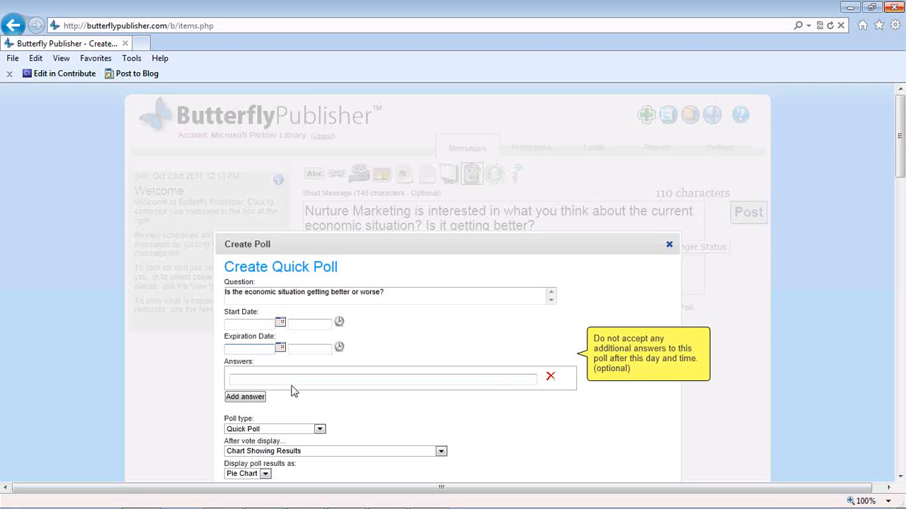
# - Enter four poll answers: "Definitely getting better", "Definitely getting worse", "No opinion." and "No idea."
pyautogui.click(295, 382)
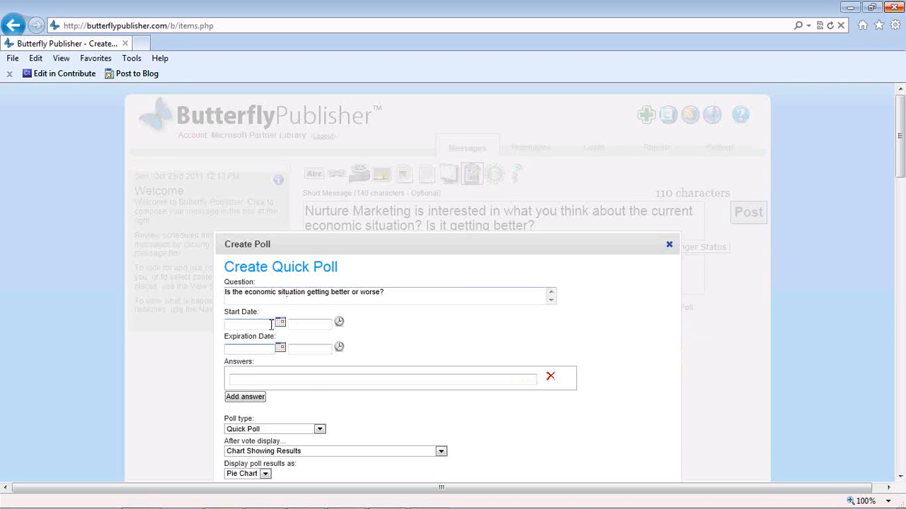
pyautogui.click(294, 376)
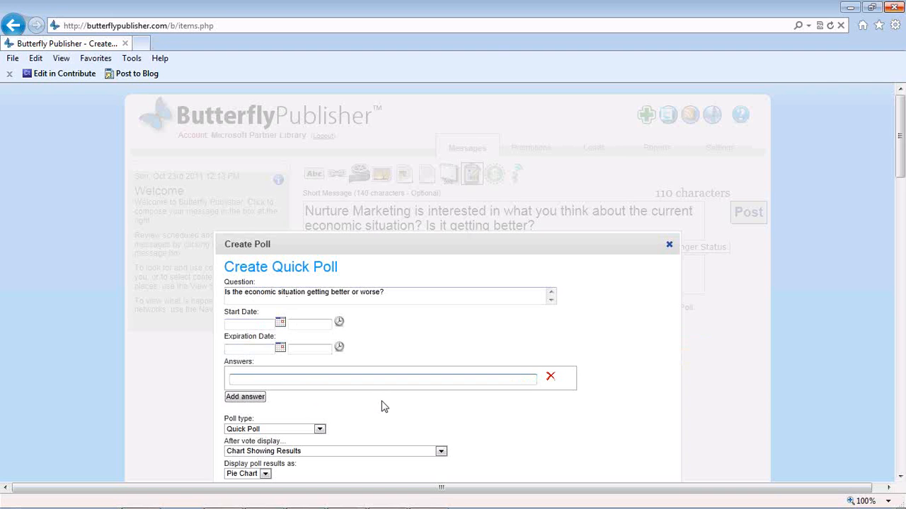
pyautogui.write('Definitely getting better')
pyautogui.click(248, 398)
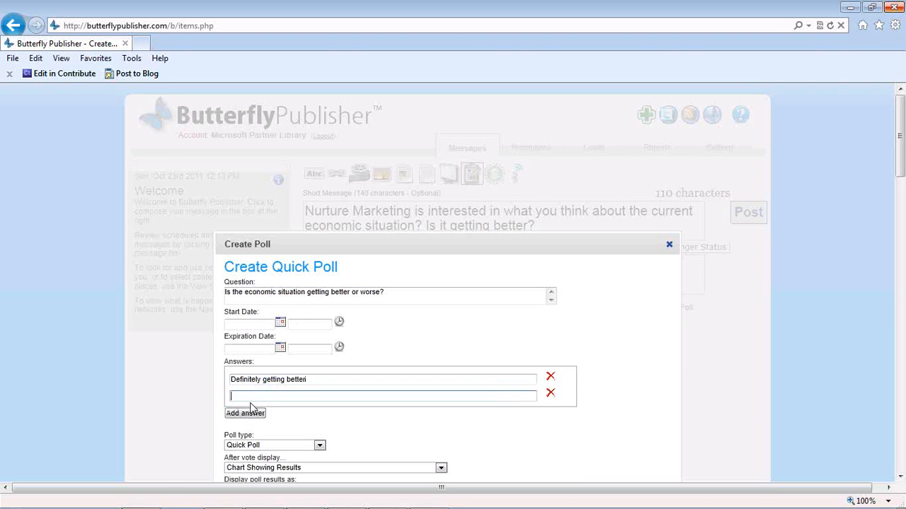
pyautogui.write('Definitely getting worse')
pyautogui.click(254, 415)
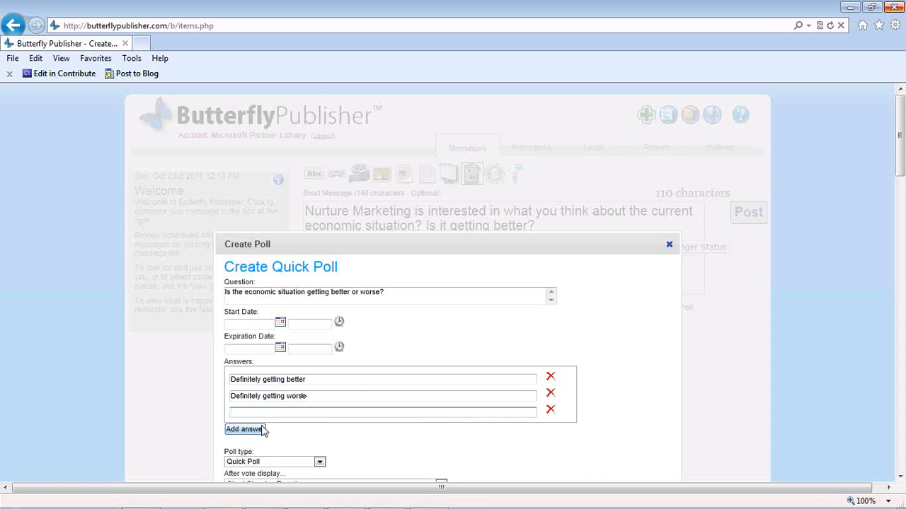
pyautogui.write('No opinion.')
pyautogui.click(262, 429)
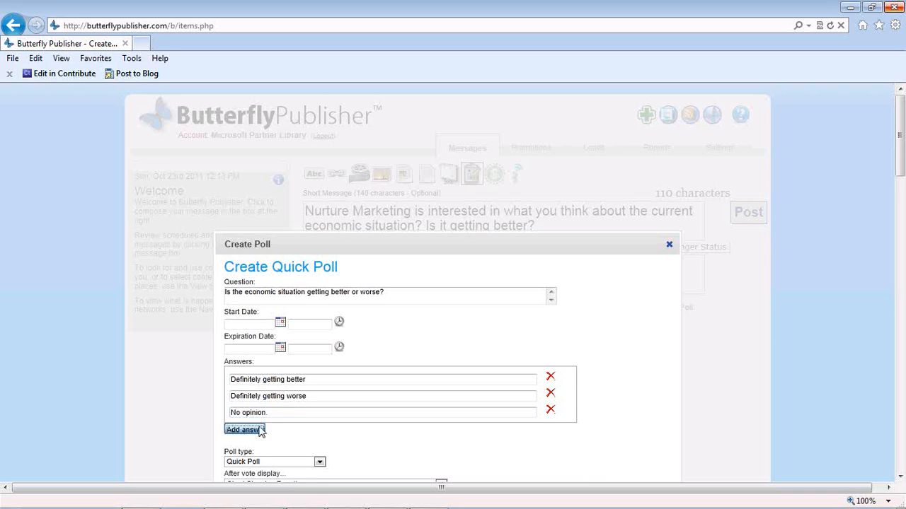
pyautogui.write('No opea.')
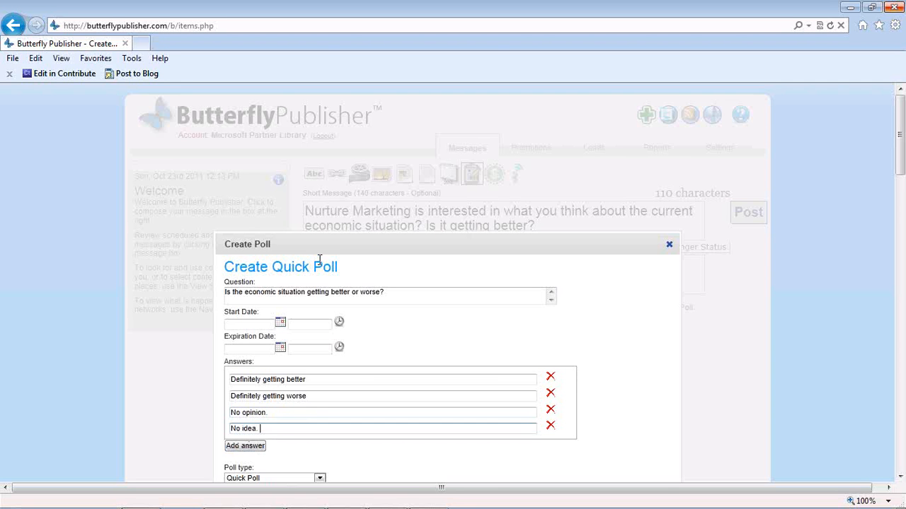
# - Review the options for the poll type and for what is displayed after a vote, keeping Quick Poll and Chart Showing Results
pyautogui.click(900, 478)
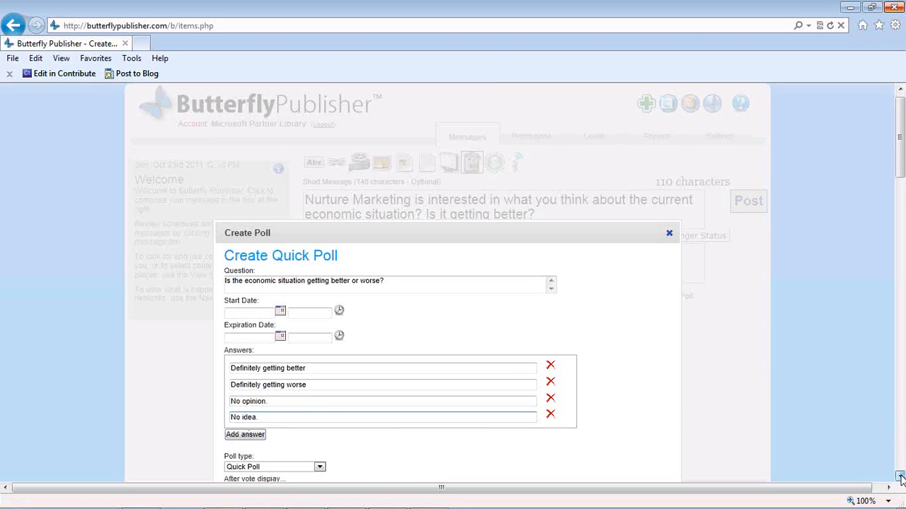
pyautogui.click(901, 478)
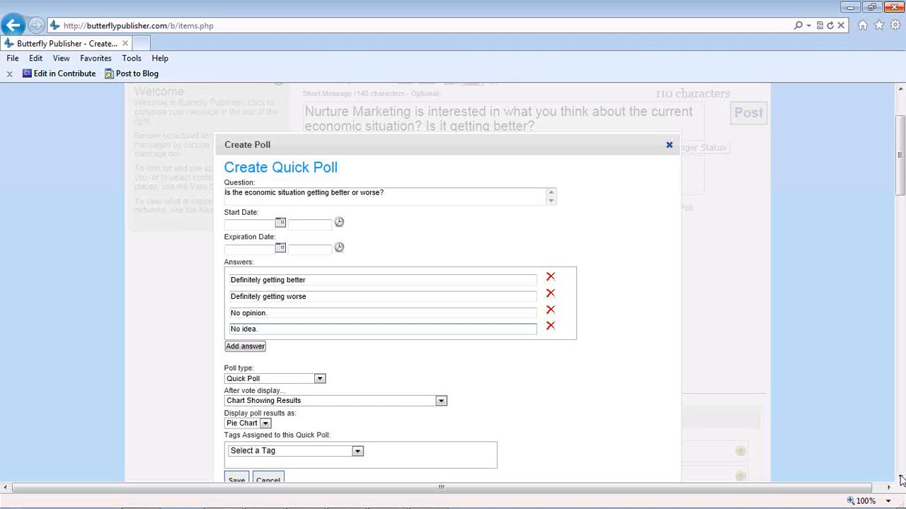
pyautogui.click(900, 479)
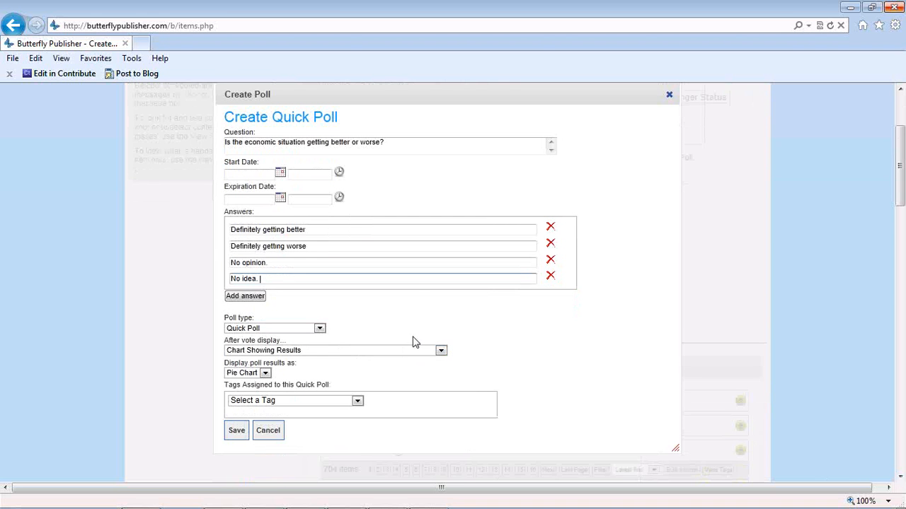
pyautogui.click(320, 331)
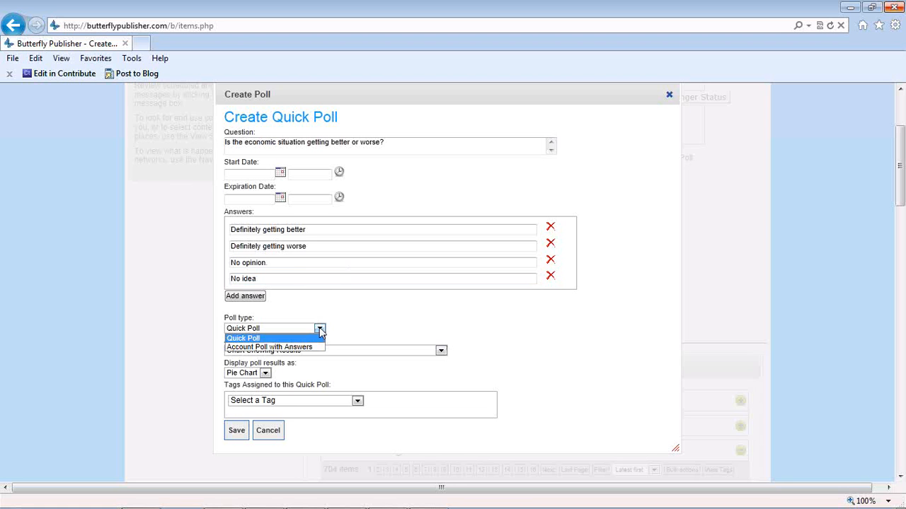
pyautogui.click(319, 330)
pyautogui.click(441, 351)
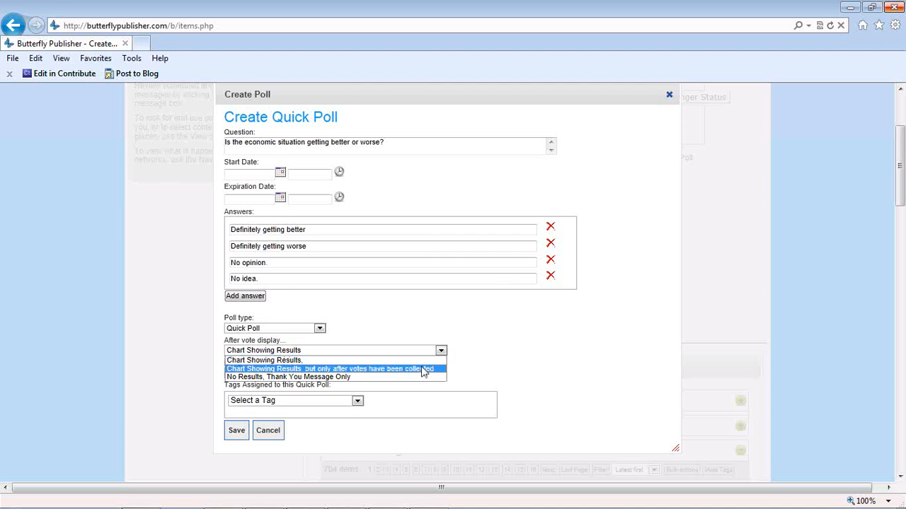
pyautogui.press('Up')
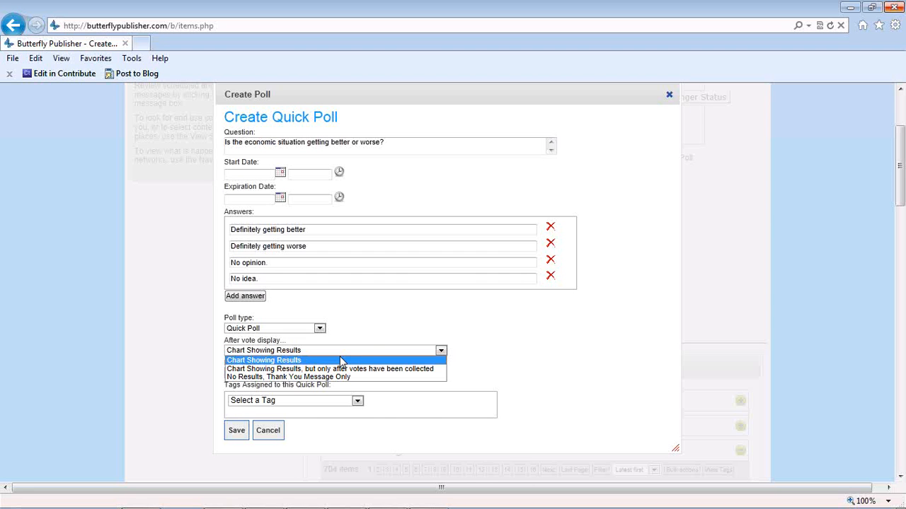
pyautogui.click(426, 406)
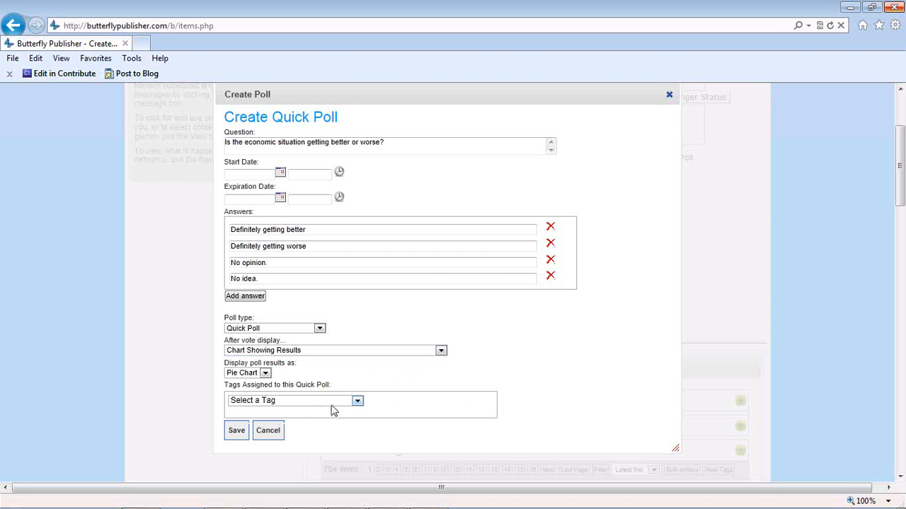
# - Choose Pie Chart for displaying the poll results and save the poll
pyautogui.click(266, 374)
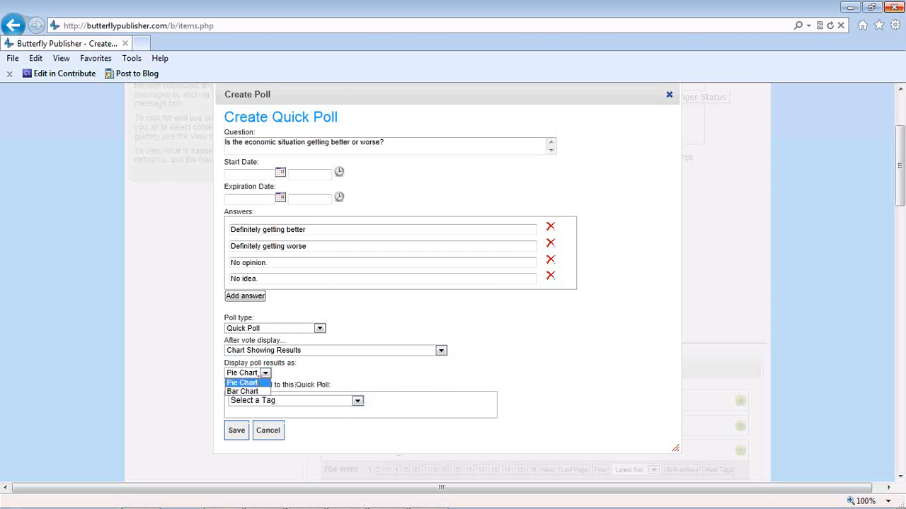
pyautogui.click(245, 383)
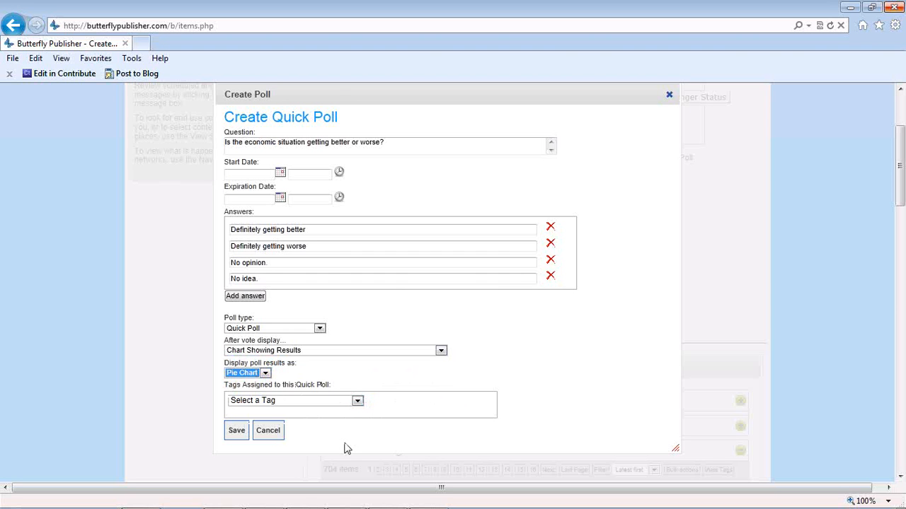
pyautogui.click(237, 432)
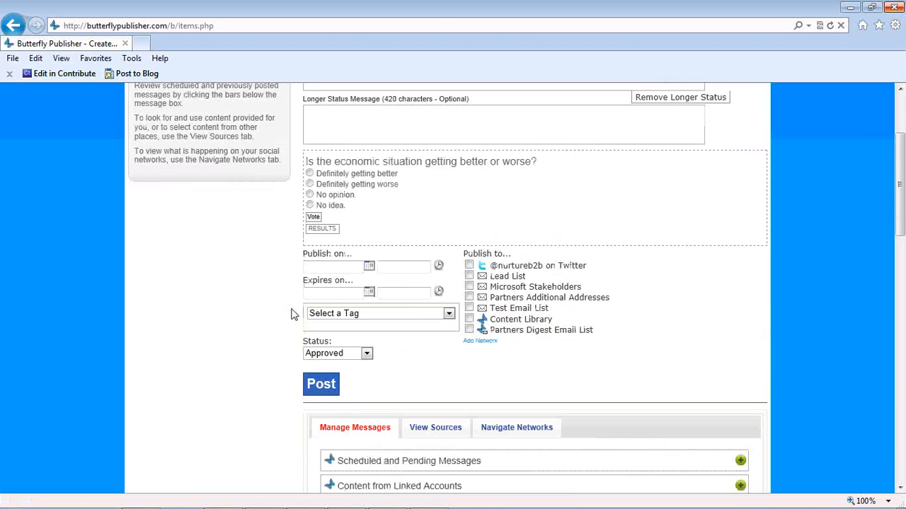
pyautogui.moveTo(903, 198); pyautogui.dragTo(902, 157)
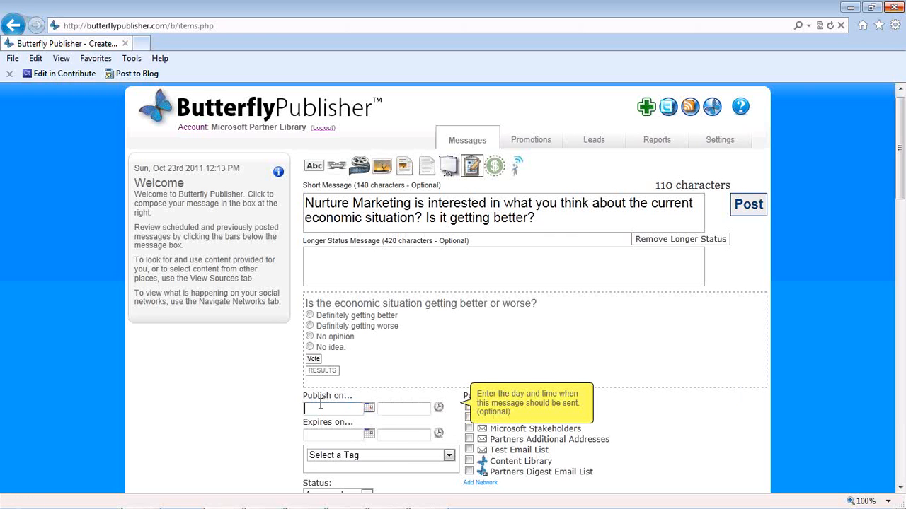
pyautogui.click(368, 409)
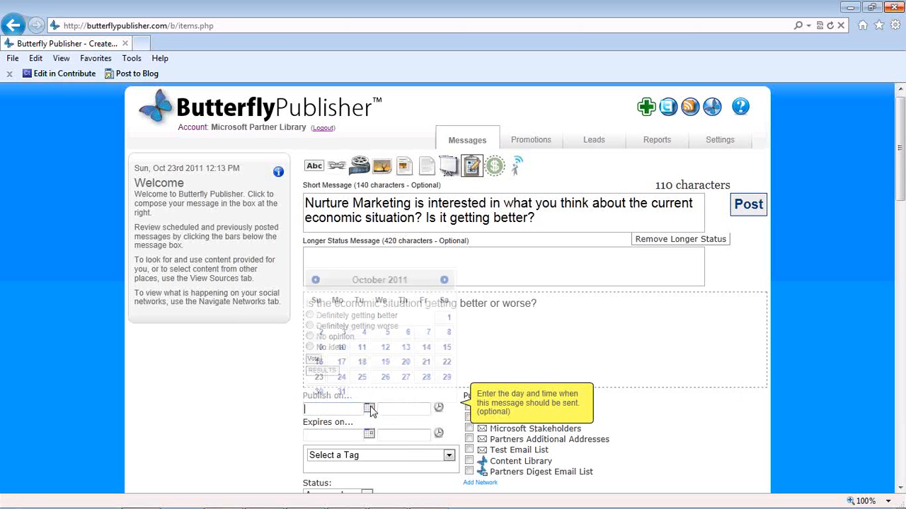
pyautogui.click(369, 409)
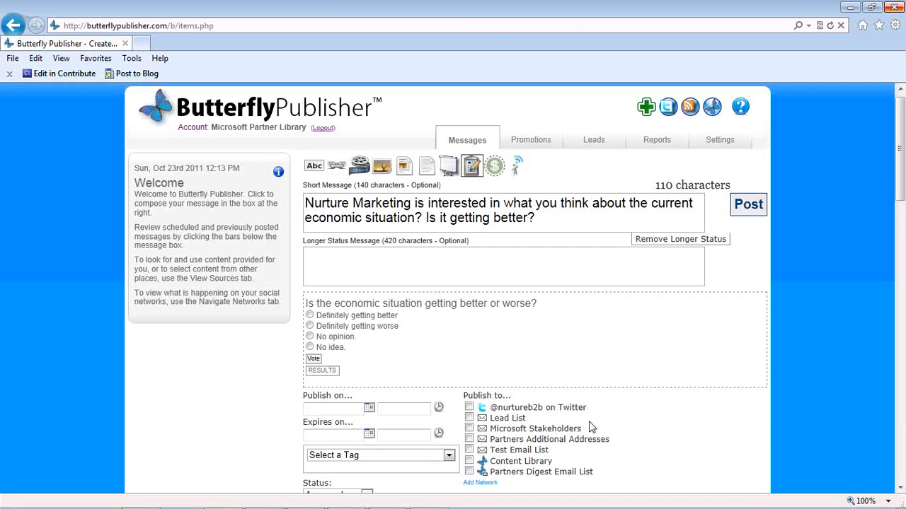
pyautogui.click(468, 407)
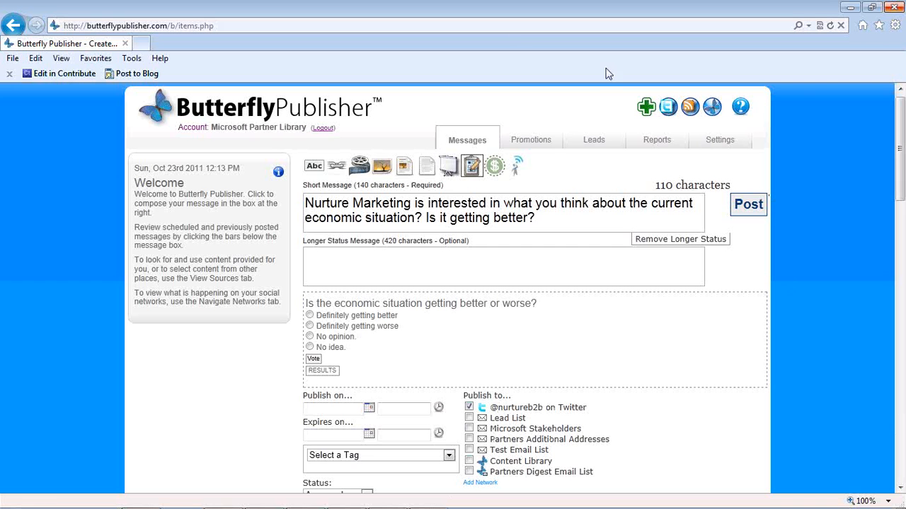
# - Preview the poll post, examine its message text and short link, and leave it without publishing
pyautogui.click(749, 205)
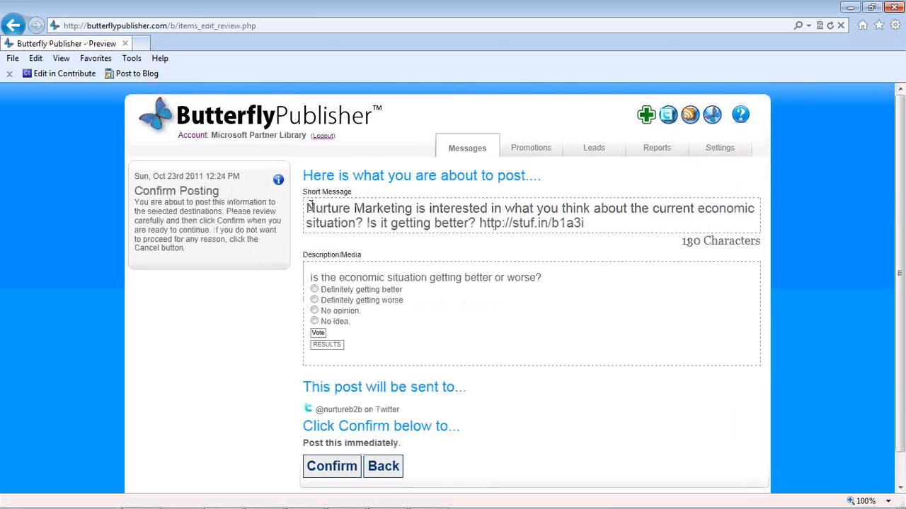
pyautogui.moveTo(307, 208); pyautogui.dragTo(470, 225)
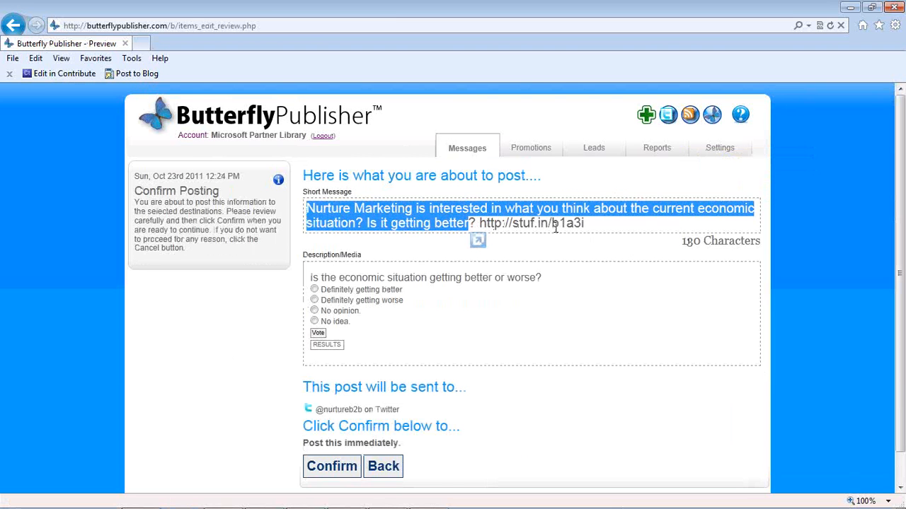
pyautogui.moveTo(599, 228); pyautogui.dragTo(480, 225)
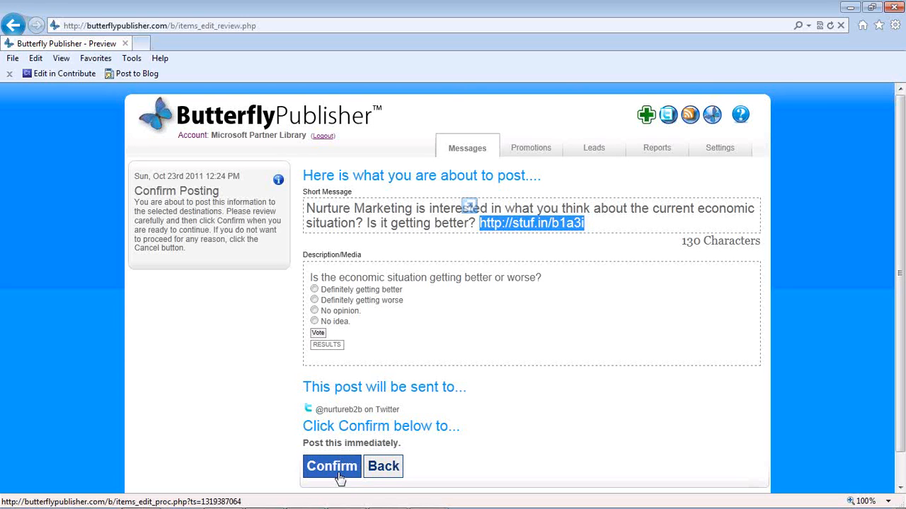
pyautogui.click(391, 469)
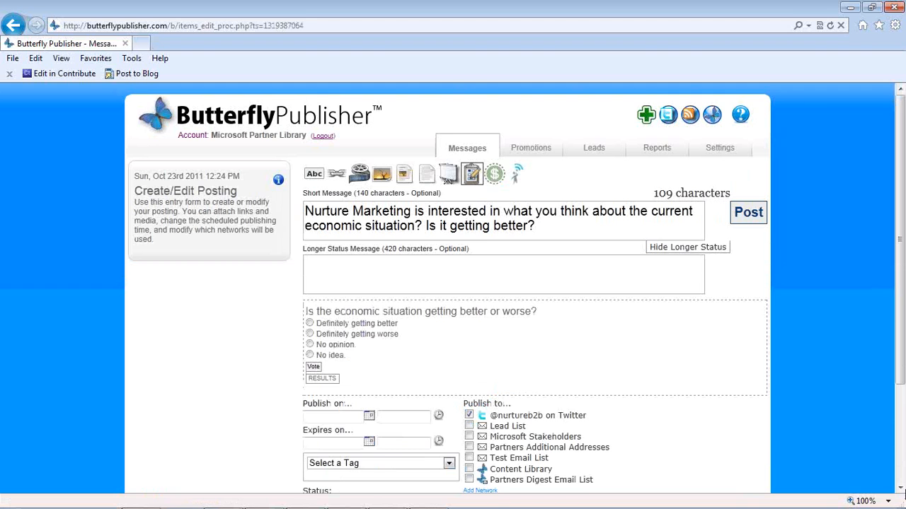
pyautogui.click(900, 489)
pyautogui.click(373, 431)
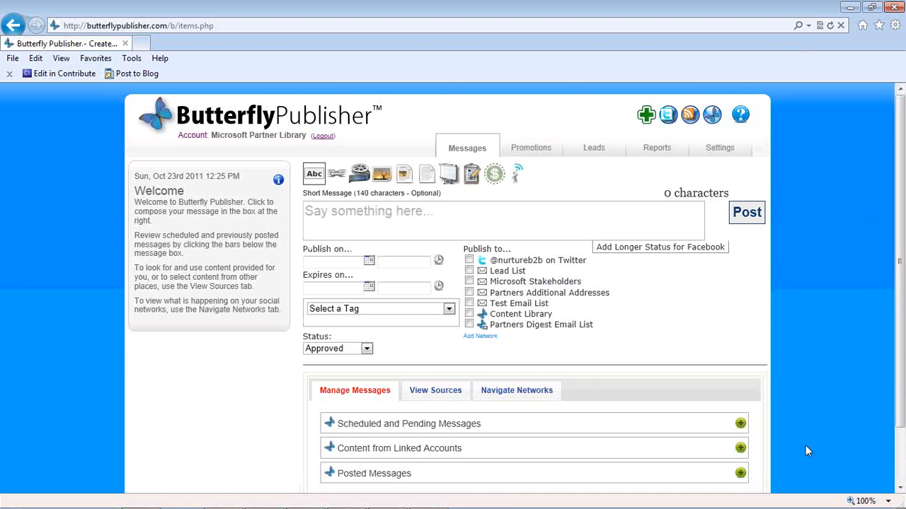
# - Open the content sources and show the filter options of the Microsoft Library
pyautogui.click(449, 397)
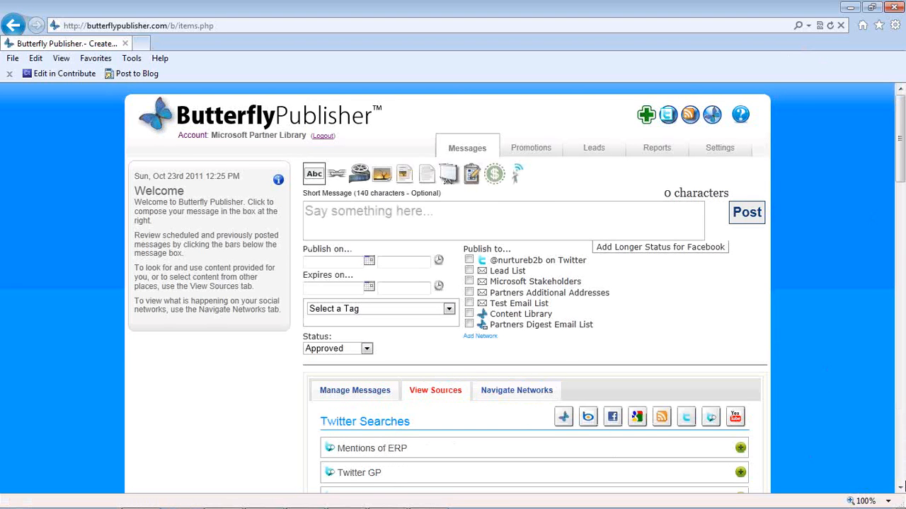
pyautogui.click(900, 489)
pyautogui.scroll(-5, 900, 489)
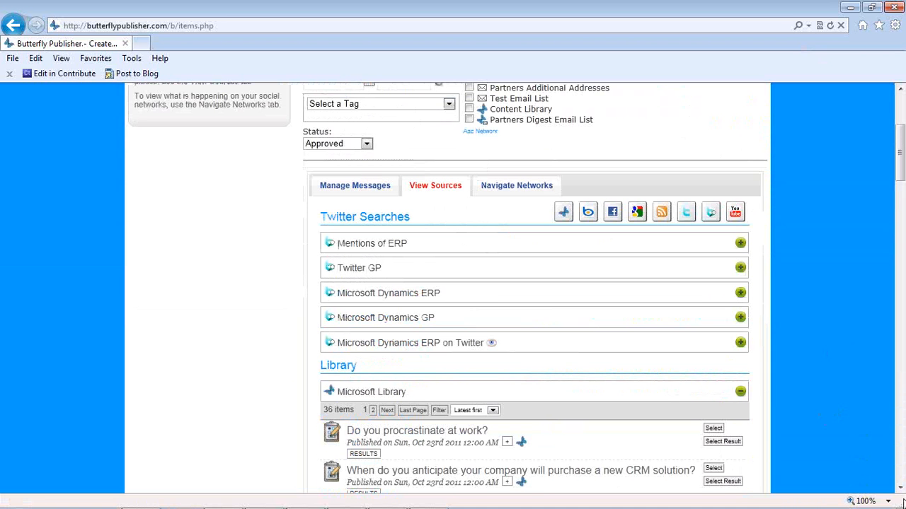
pyautogui.scroll(-6, 900, 488)
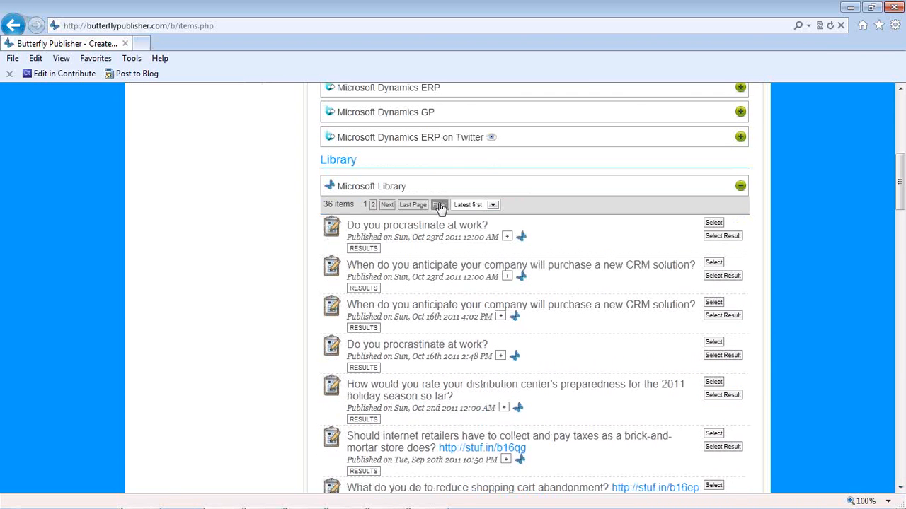
pyautogui.click(439, 205)
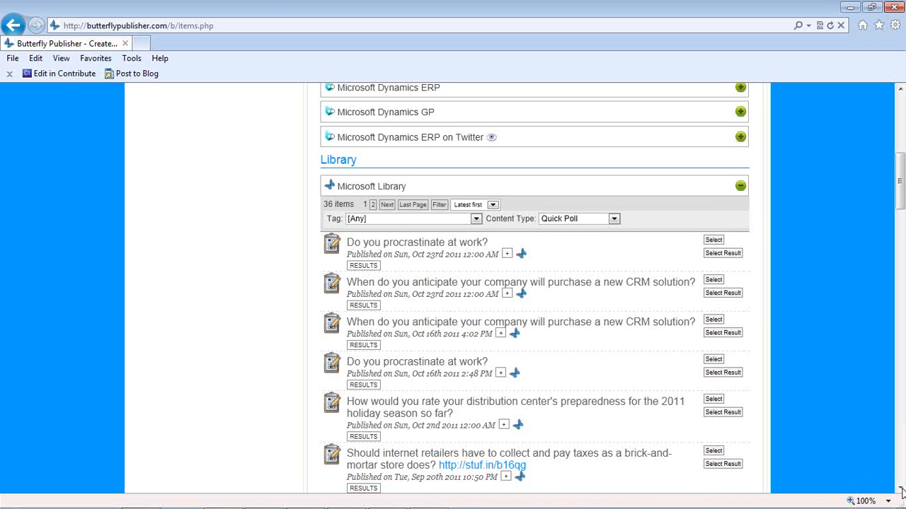
# - View the results of the library poll "is a new ERP solution in your future?" and select its result for a new message
pyautogui.scroll(-3, 901, 490)
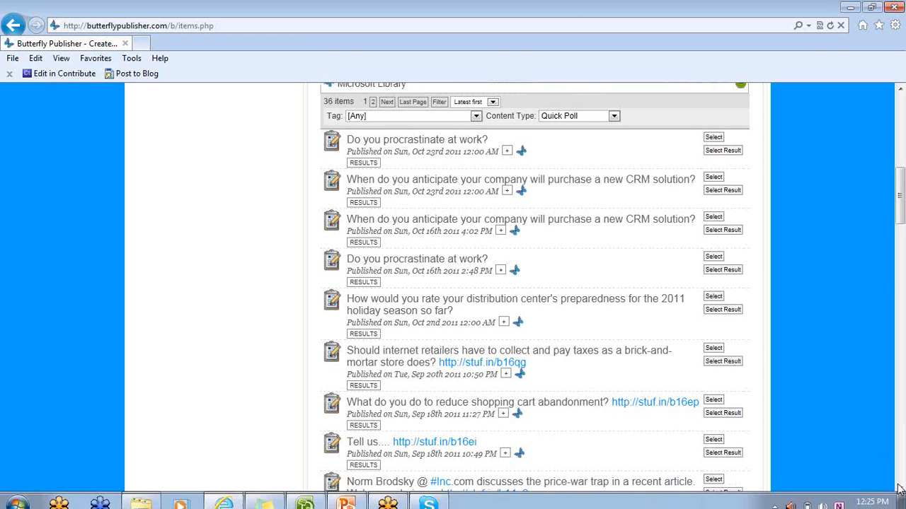
pyautogui.click(901, 489)
pyautogui.moveTo(901, 488); pyautogui.dragTo(901, 488)
pyautogui.click(901, 488)
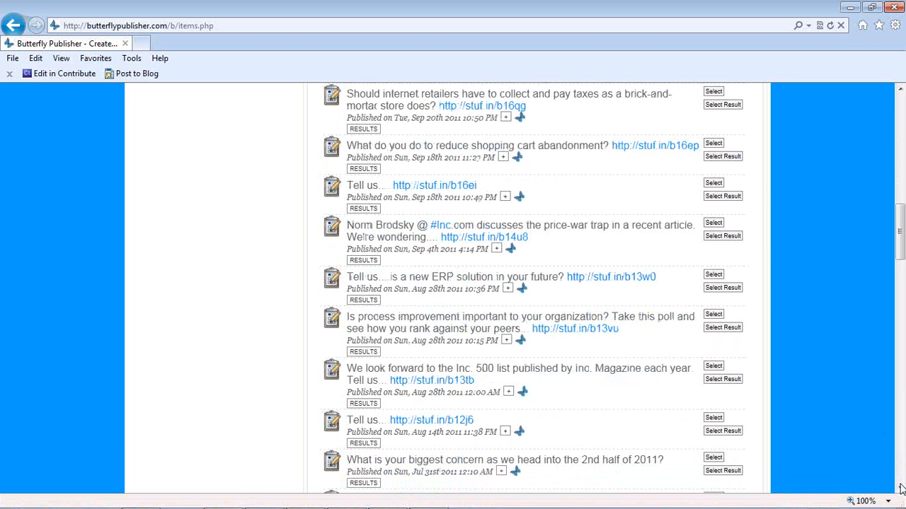
pyautogui.click(901, 489)
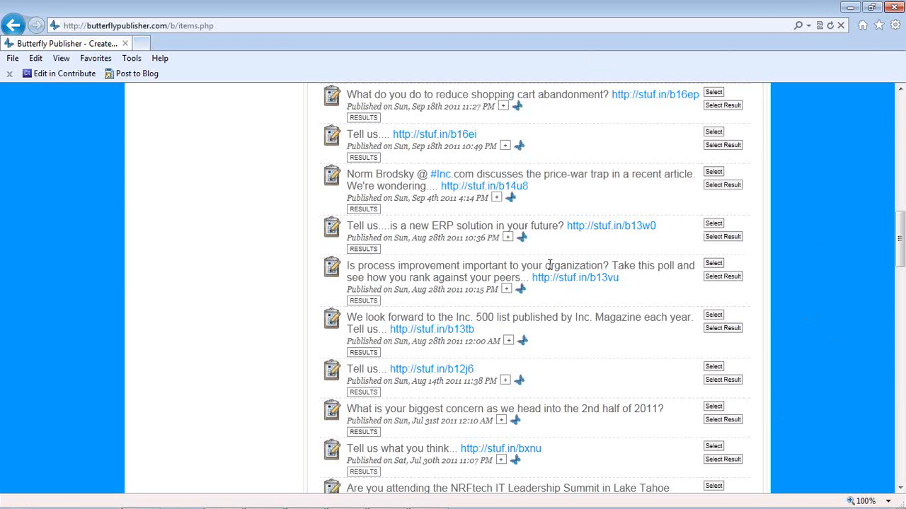
pyautogui.click(374, 252)
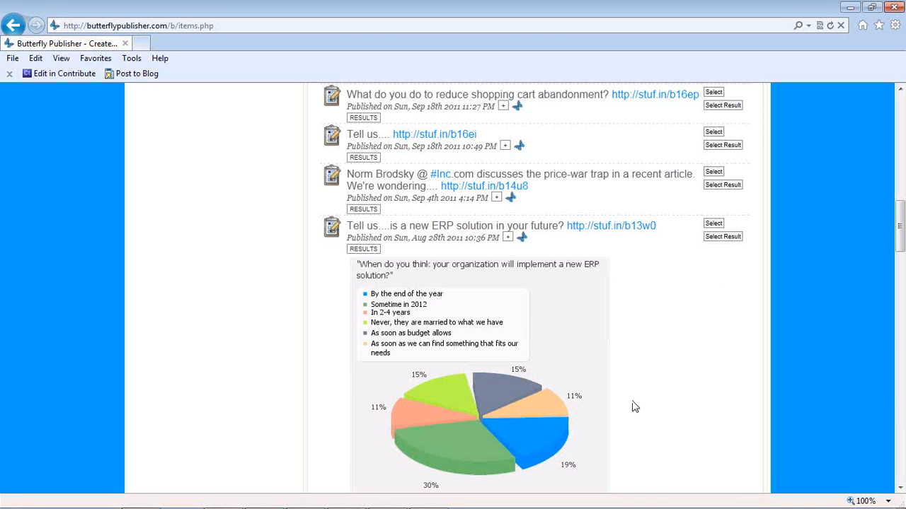
pyautogui.click(723, 236)
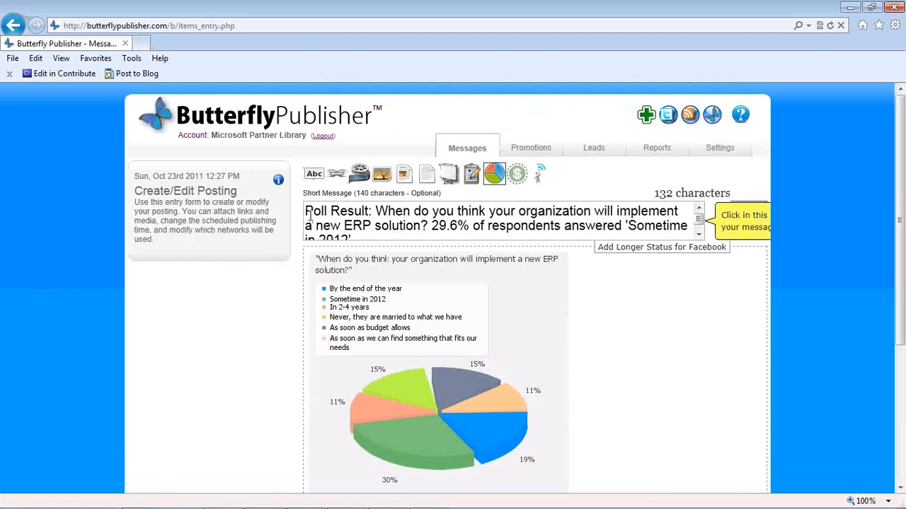
# - Add a longer status message and copy the full short message text into it
pyautogui.click(626, 256)
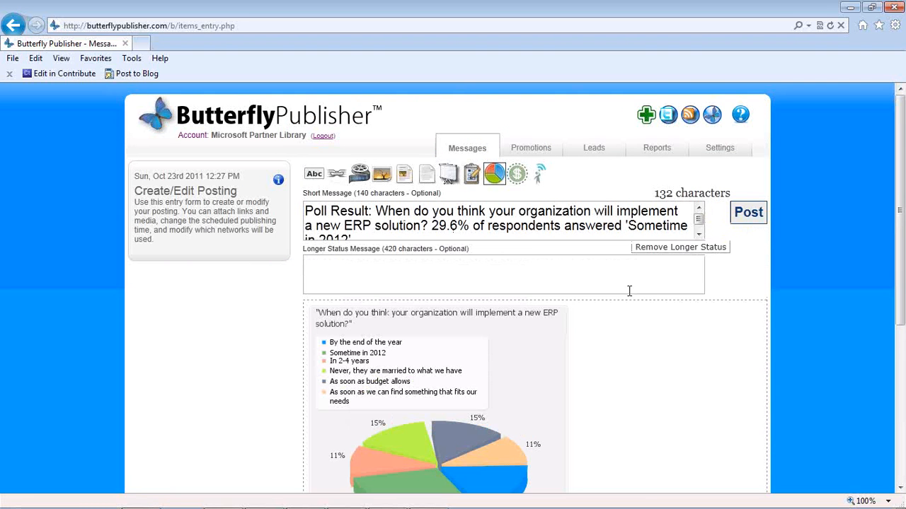
pyautogui.tripleClick(363, 238)
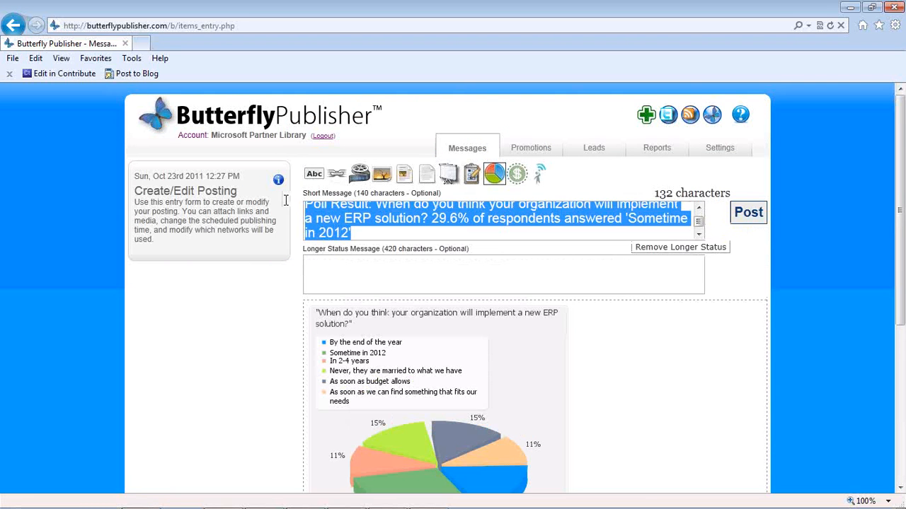
pyautogui.rightClick(423, 215)
pyautogui.click(453, 256)
pyautogui.click(414, 277)
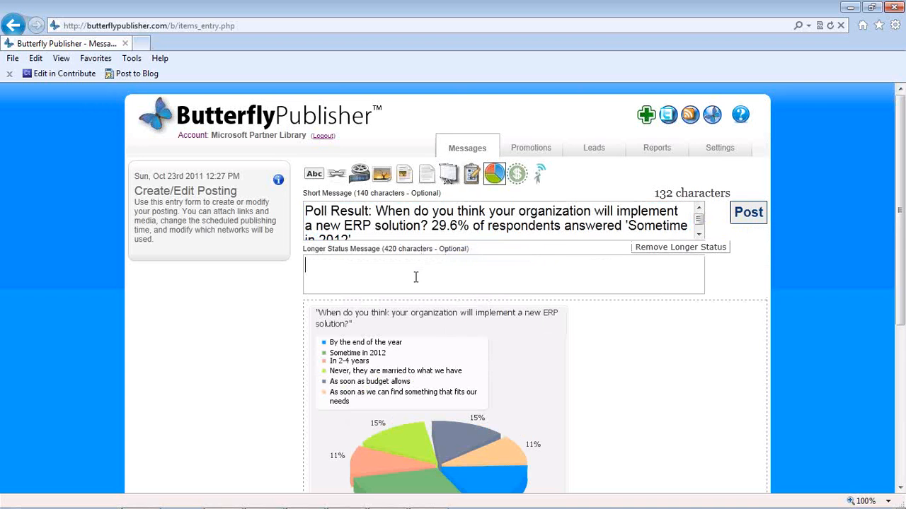
pyautogui.rightClick(410, 276)
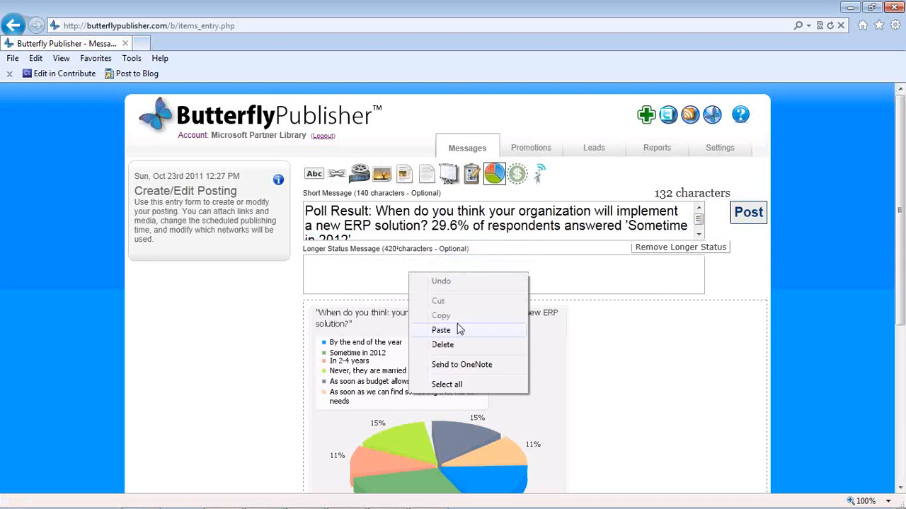
pyautogui.click(454, 331)
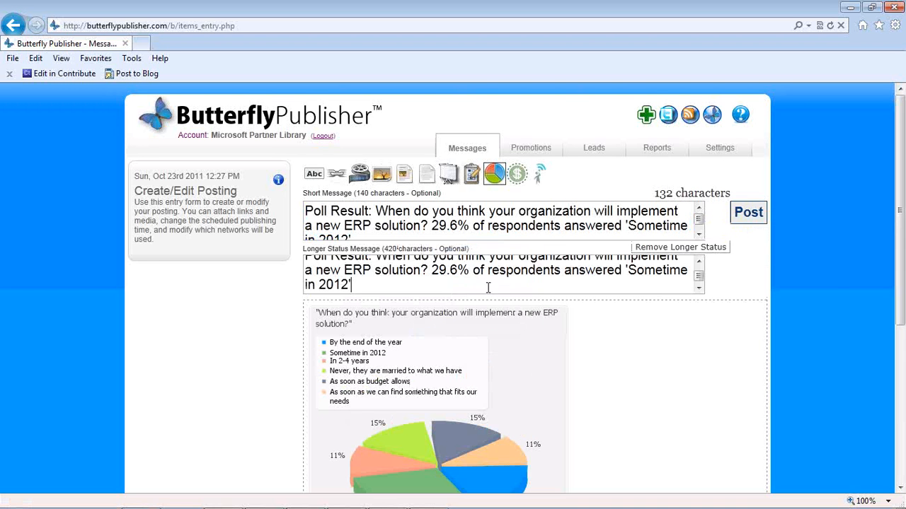
# - Replace "Poll Result:" at the start of the short message with "Nurture Marketing Poll says"
pyautogui.moveTo(576, 282)
pyautogui.moveTo(374, 211); pyautogui.dragTo(283, 191)
pyautogui.write('Nurture Mark')
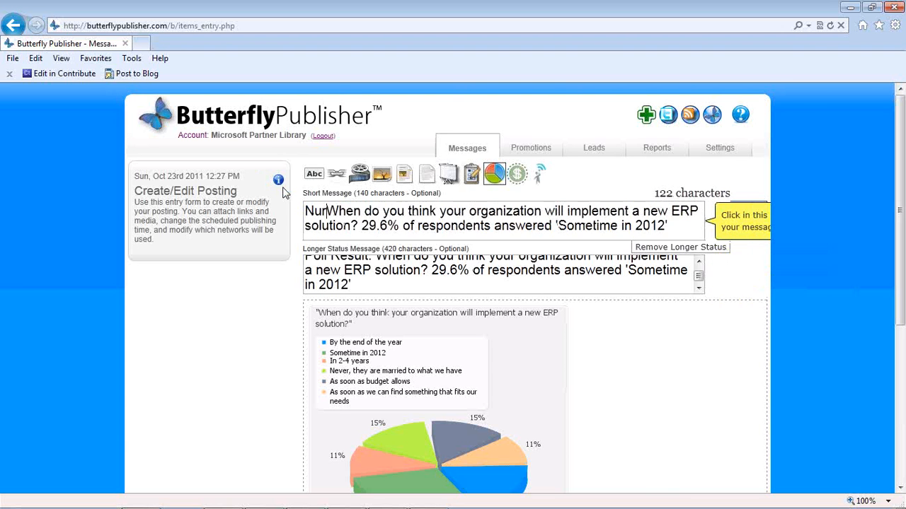
pyautogui.write('eting Poll -')
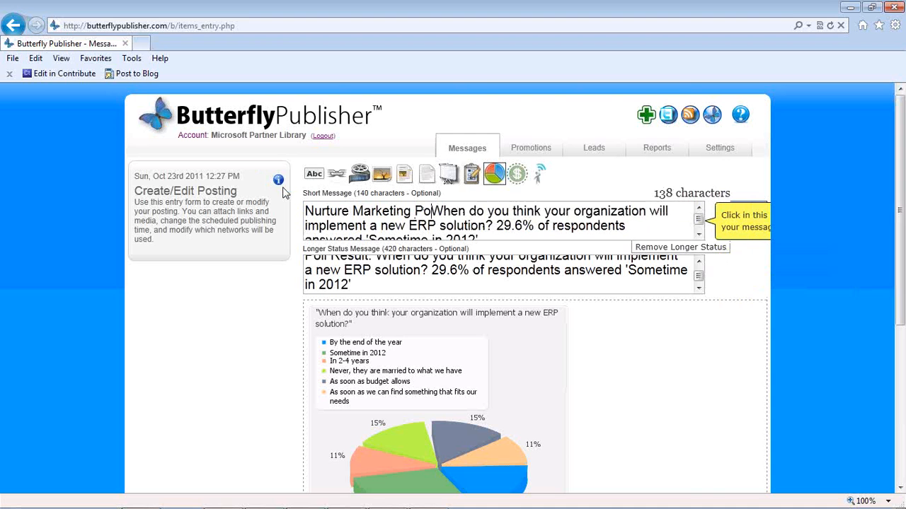
pyautogui.press('BackSpace')
pyautogui.press('BackSpace')
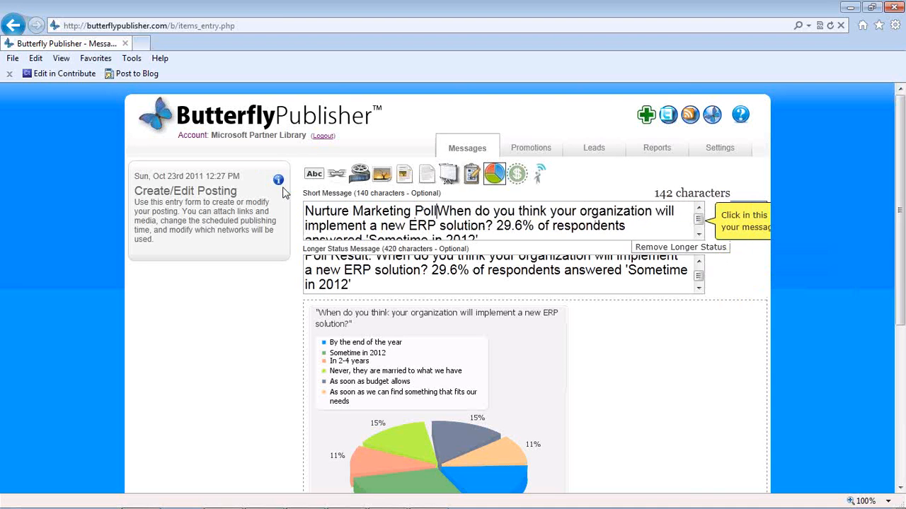
pyautogui.write('says')
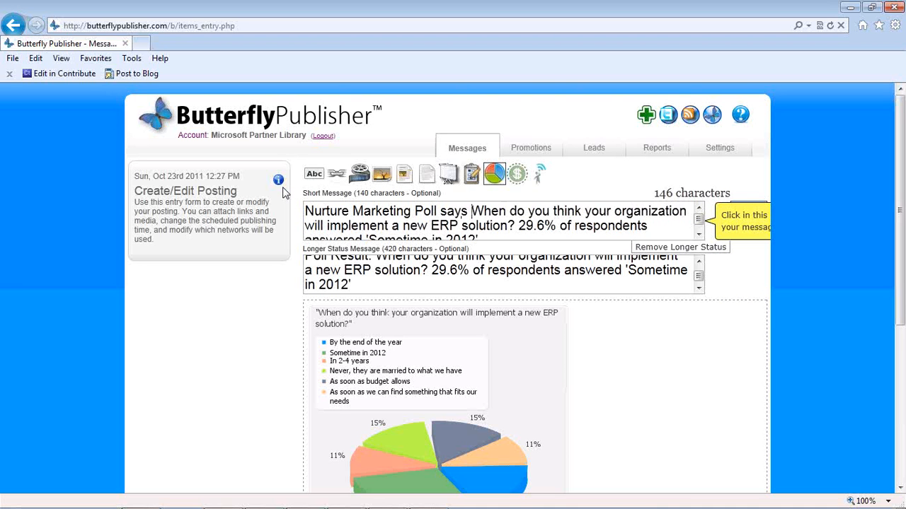
# - Delete the question "When do you think your organization will implement a new ERP solution?" from the short message
pyautogui.hotkey('shift', 'Down')
pyautogui.hotkey('shift', 'Right')
pyautogui.hotkey('shift', 'Right')
pyautogui.hotkey('shift', 'Right')
pyautogui.hotkey('shift', 'Right')
pyautogui.hotkey('shift', 'Right')
pyautogui.hotkey('shift', 'Right')
pyautogui.hotkey('shift', 'Right')
pyautogui.hotkey('shift', 'Right')
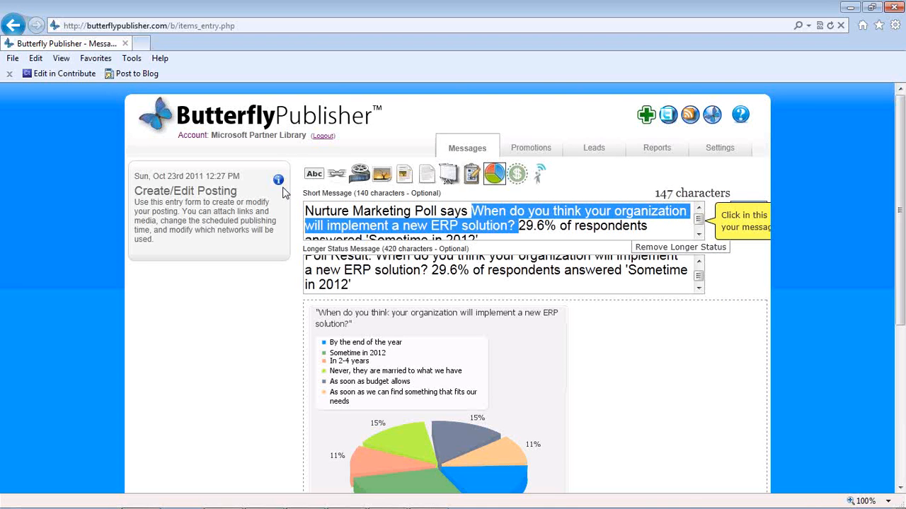
pyautogui.press('Delete')
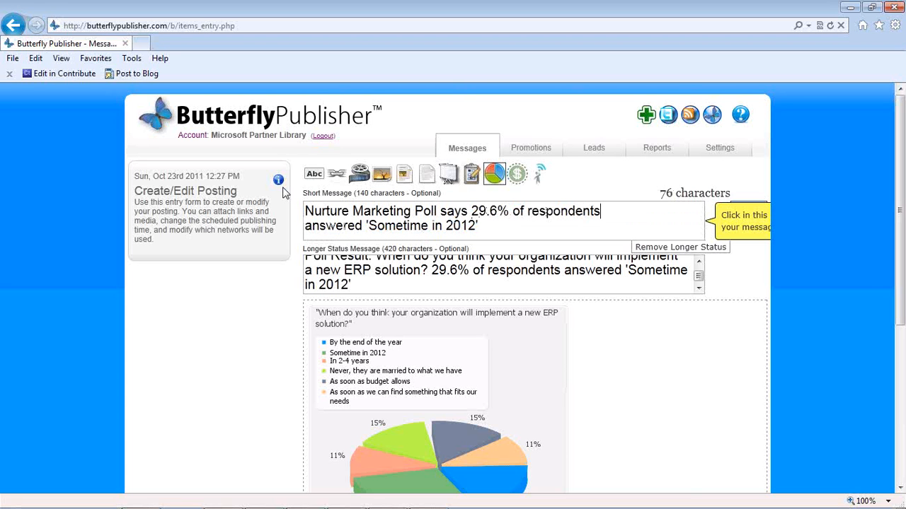
# - Replace "answered 'Sometime in 2012'" in the short message with "will be implementing a new ERP system in 2012."
pyautogui.write('will be impol')
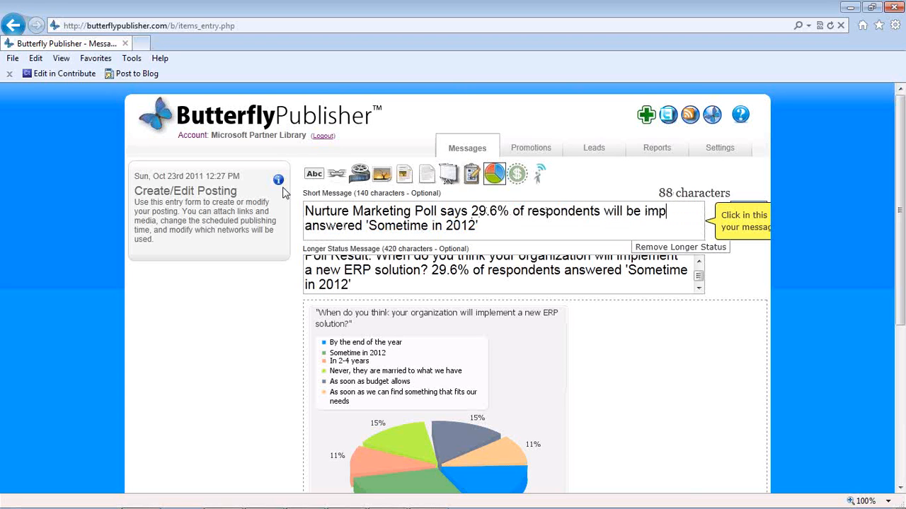
pyautogui.press('BackSpace')
pyautogui.press('BackSpace')
pyautogui.write('lementing a new ')
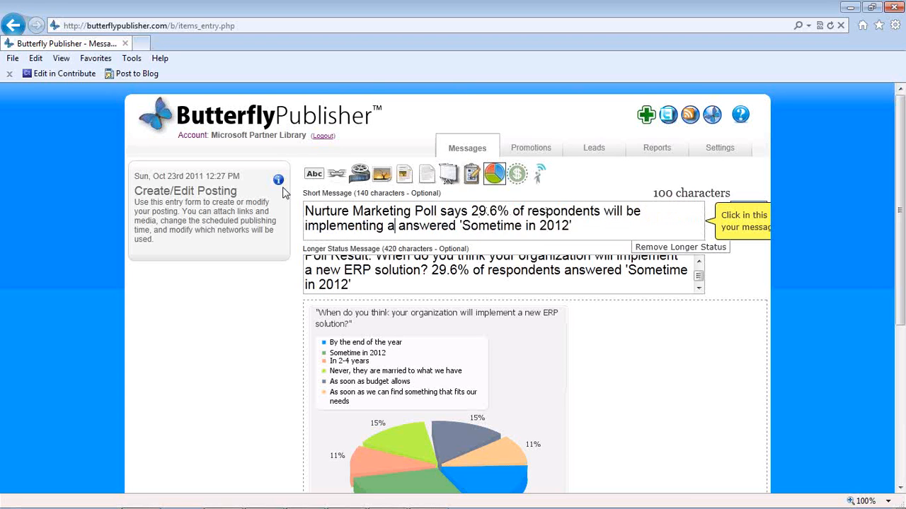
pyautogui.write('ERP system in 20')
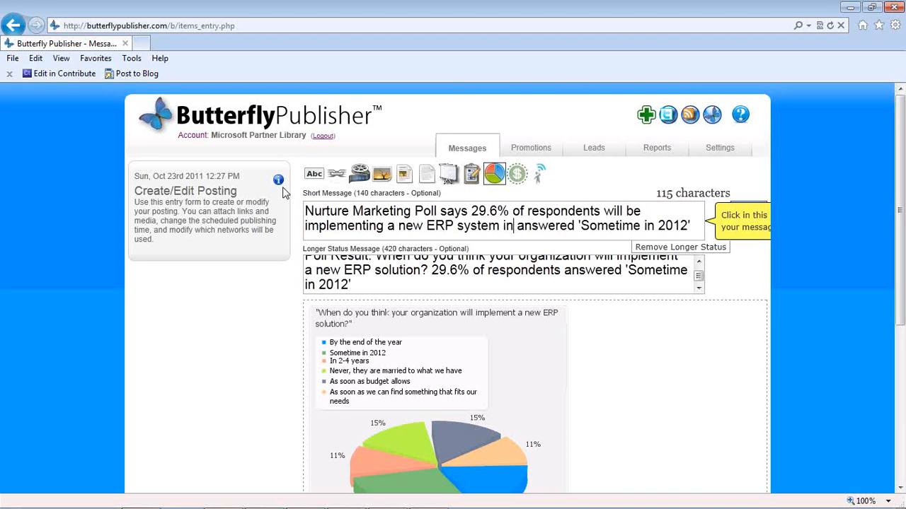
pyautogui.write('12.')
pyautogui.hotkey('ctrl', 'shift', 'End')
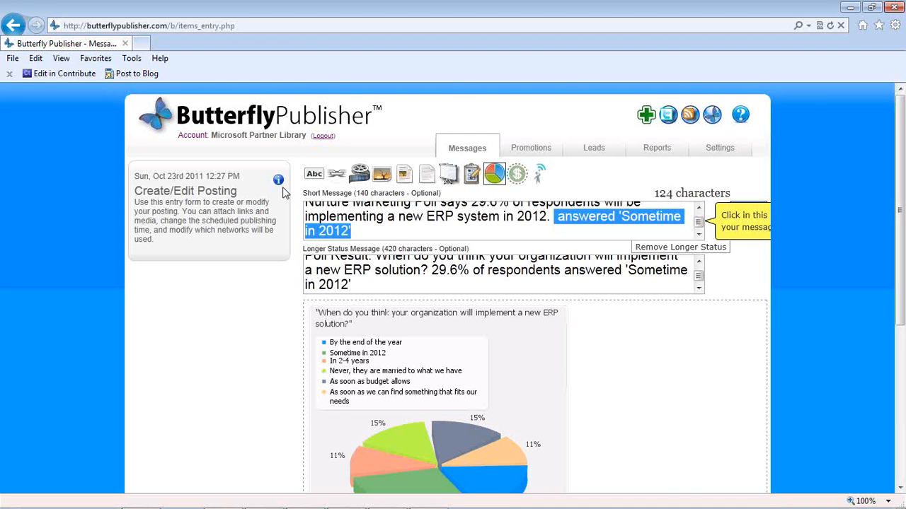
pyautogui.press('Delete')
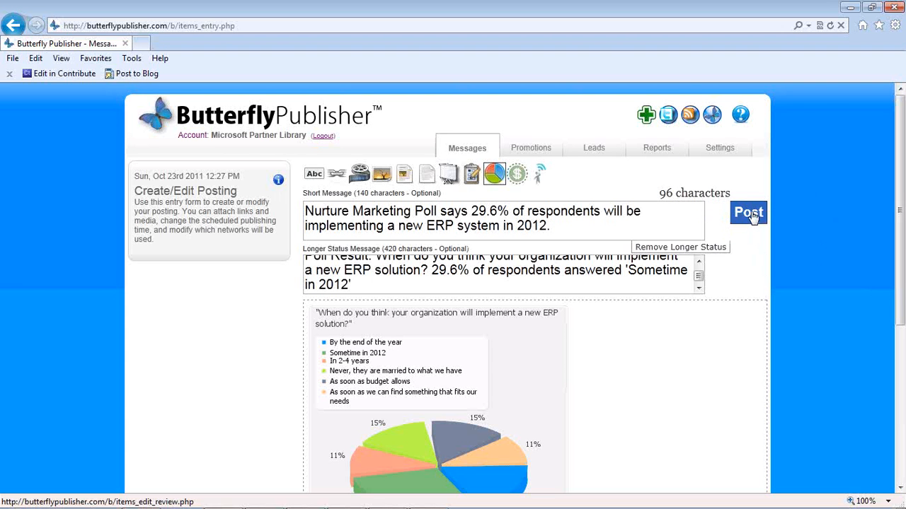
# - Preview the poll result post with its messages, chart and destination, and return to a blank message without publishing
pyautogui.click(750, 215)
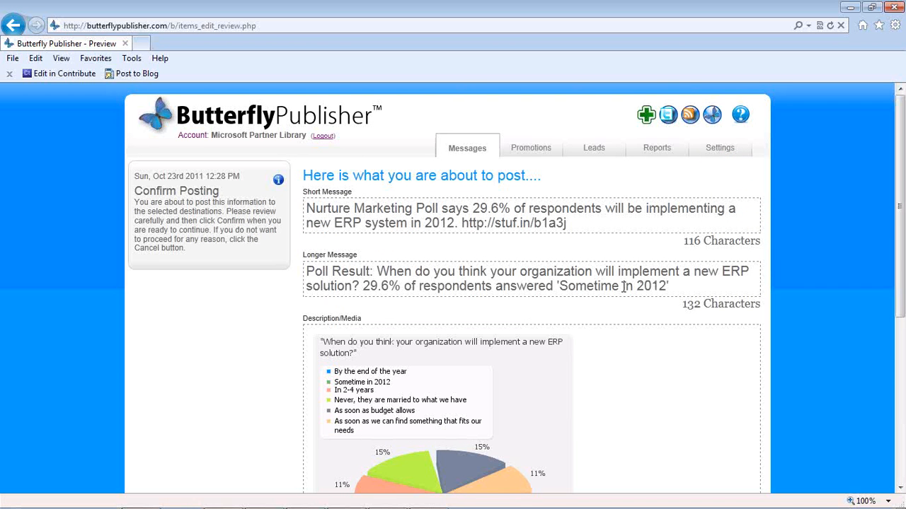
pyautogui.click(900, 489)
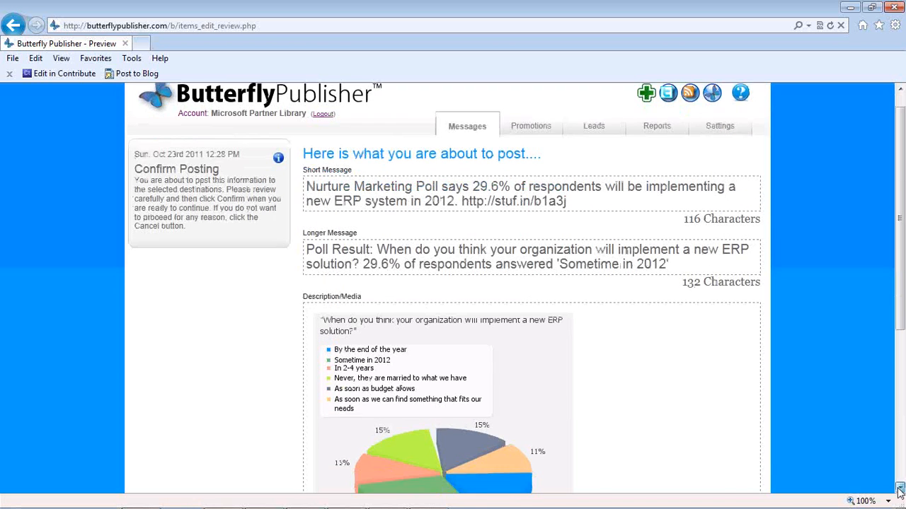
pyautogui.scroll(-4, 900, 492)
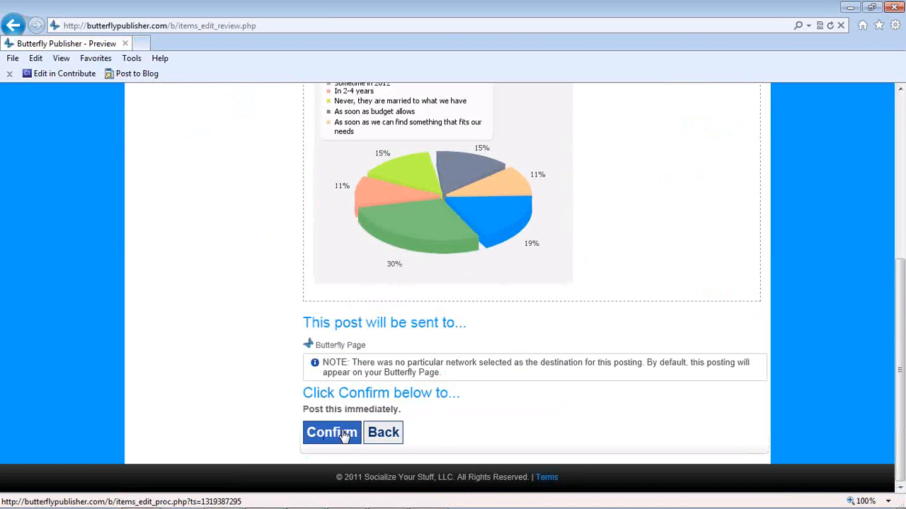
pyautogui.click(388, 439)
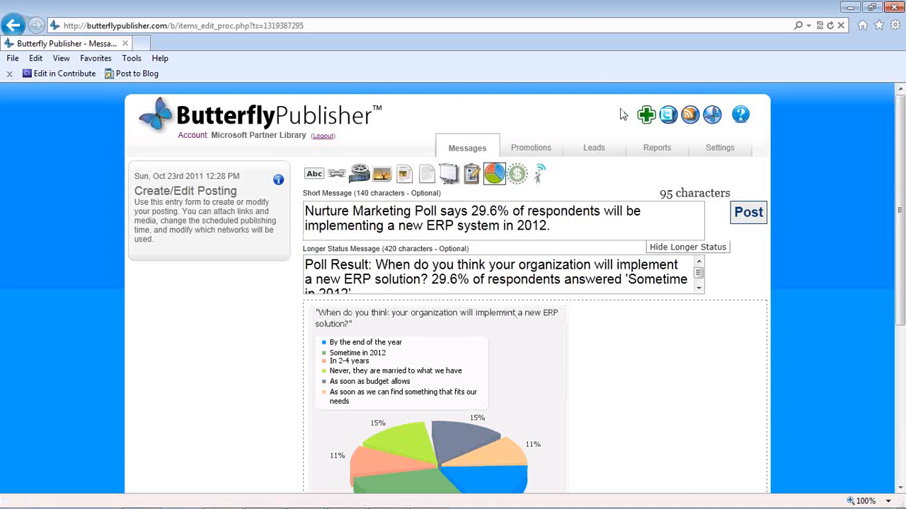
pyautogui.click(466, 150)
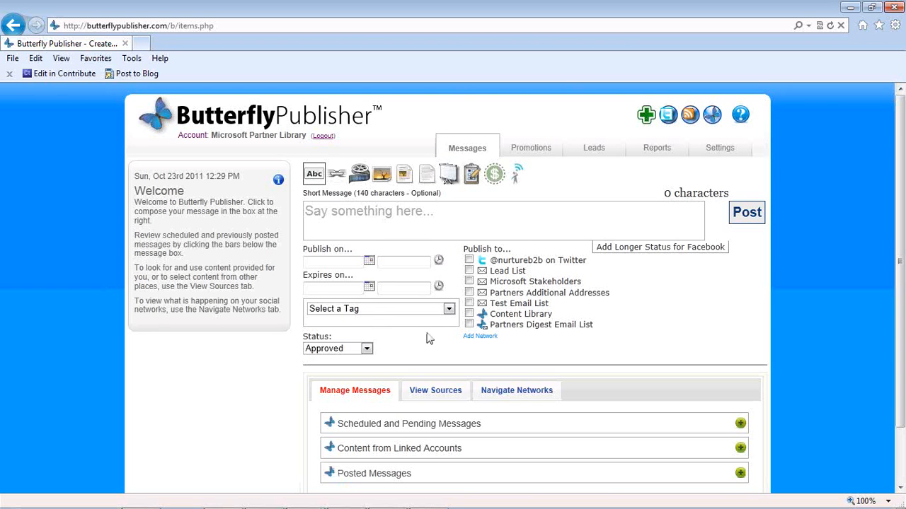
# - Open the Microsoft Library among the message sources, examine its list of available polls, and return to the blank message form
pyautogui.click(900, 488)
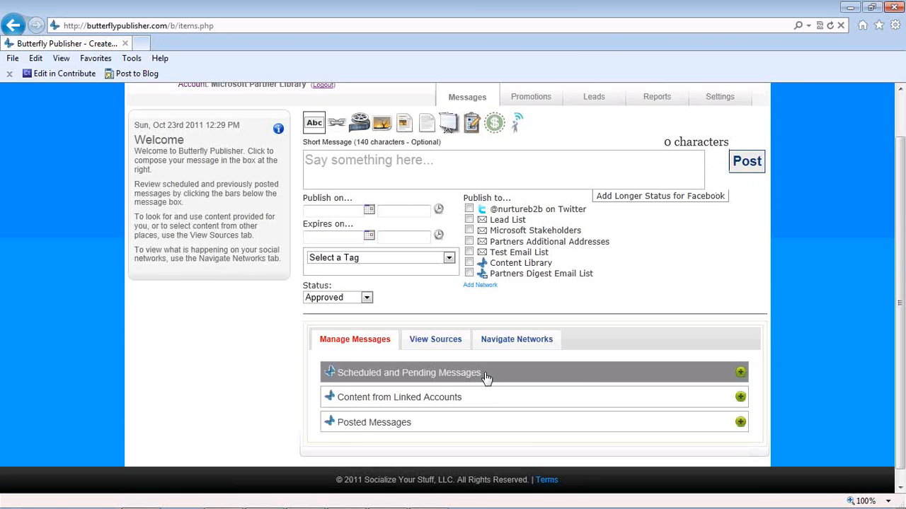
pyautogui.click(439, 343)
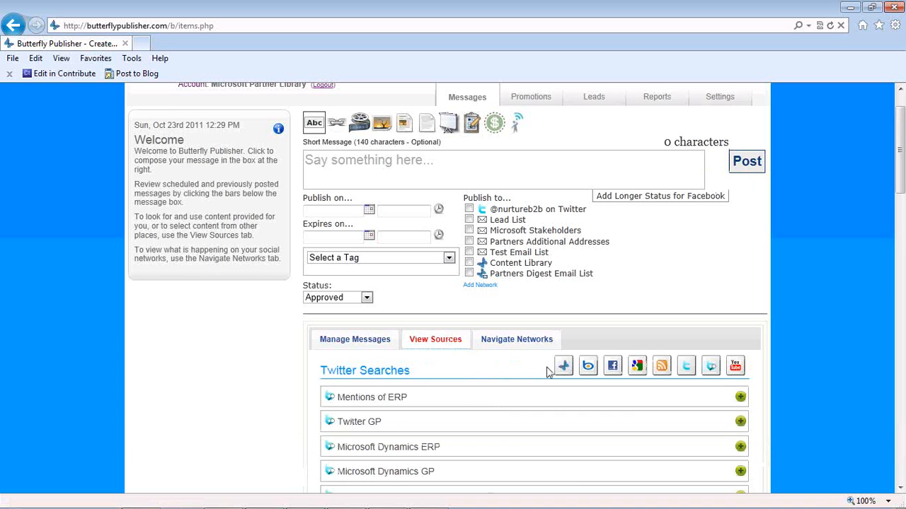
pyautogui.scroll(-5, 898, 493)
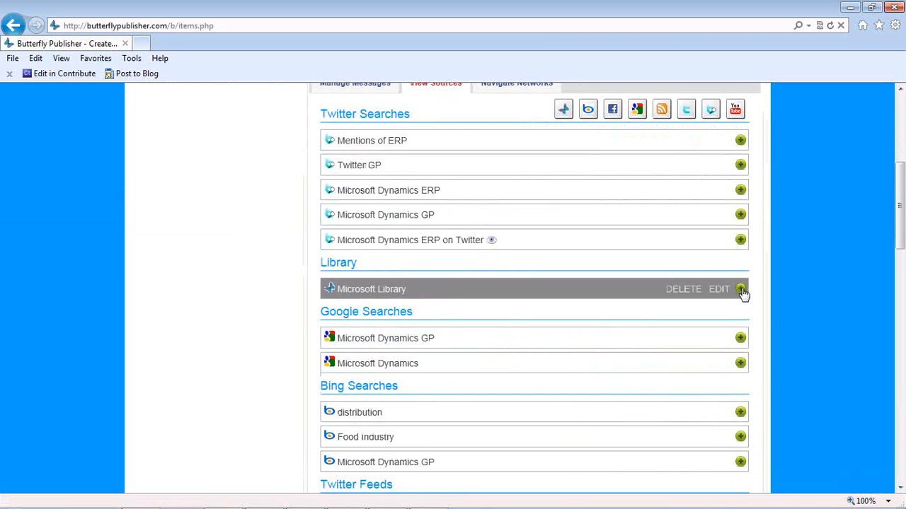
pyautogui.click(740, 289)
pyautogui.scroll(-4, 900, 490)
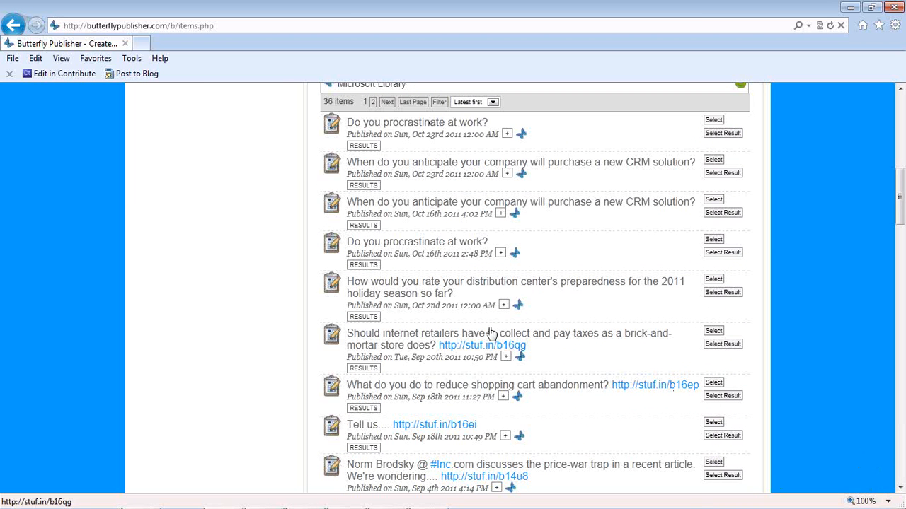
pyautogui.click(901, 494)
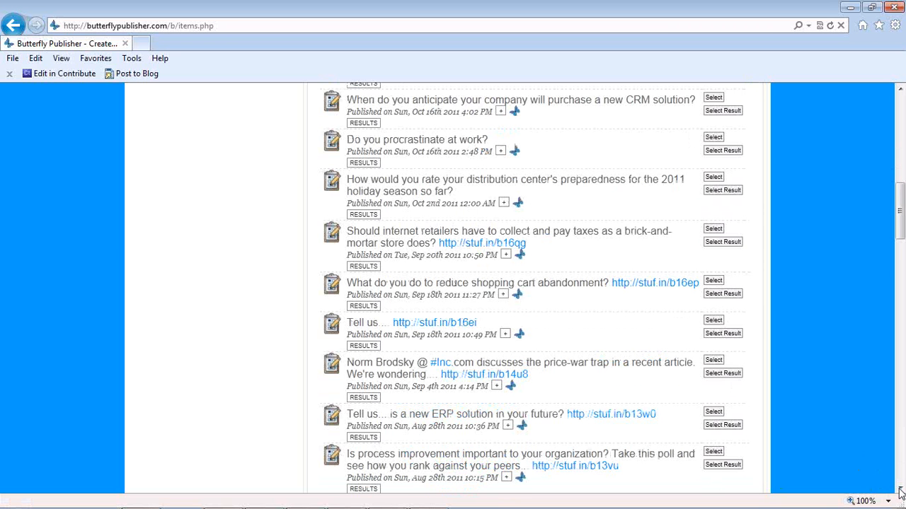
pyautogui.click(901, 493)
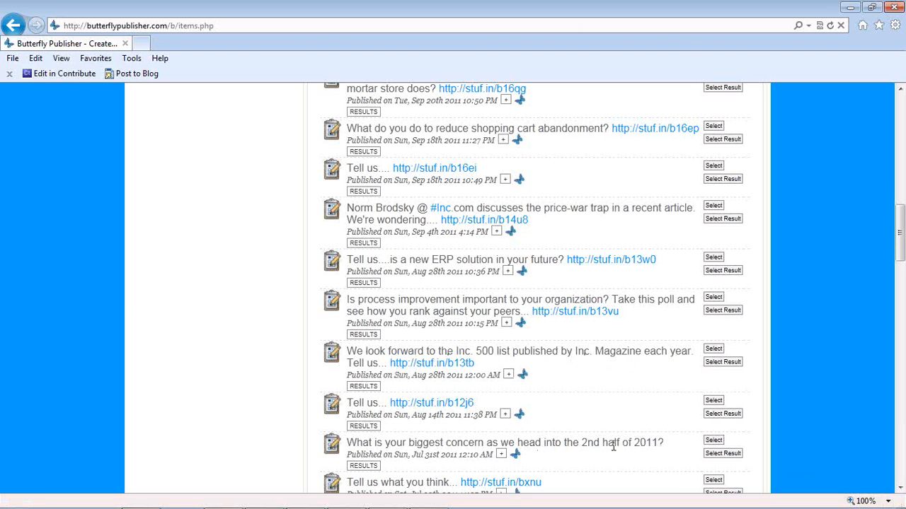
pyautogui.moveTo(902, 221); pyautogui.dragTo(900, 102)
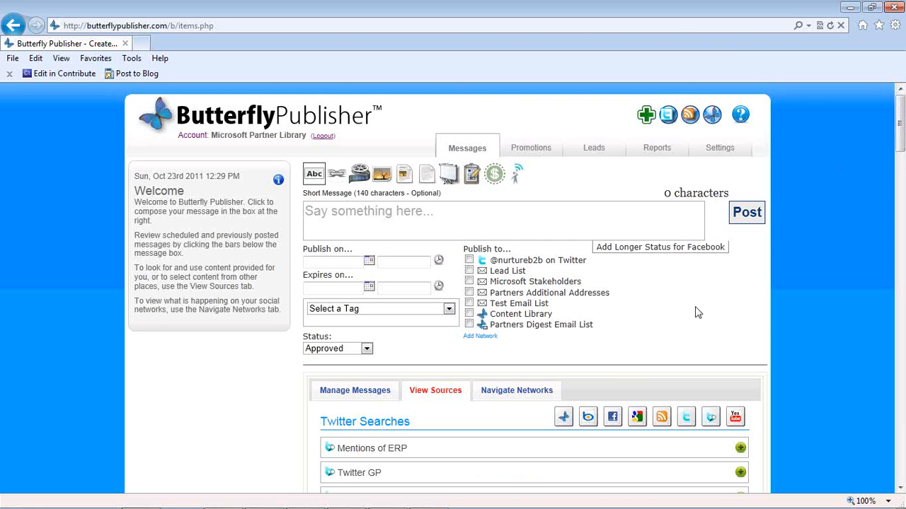